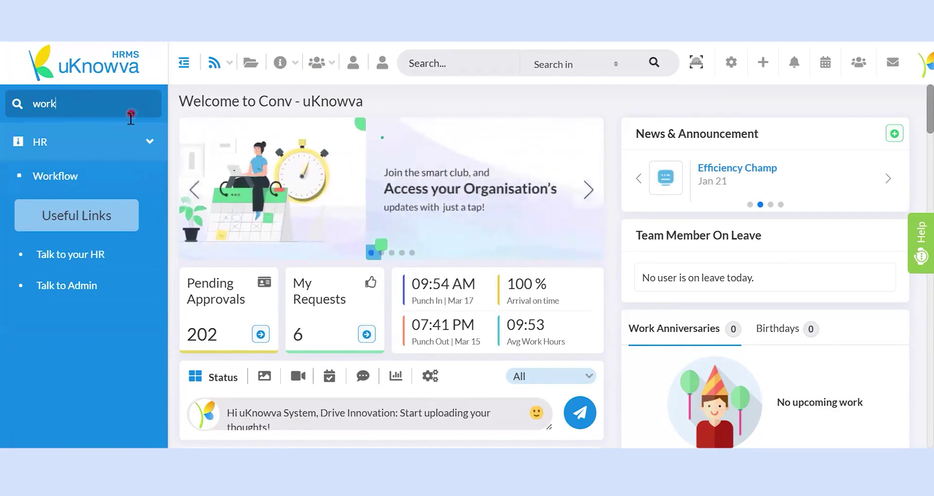
Open the HR workflow list, view the details of the Resignation Approval workflow and return to the list
click(86, 181)
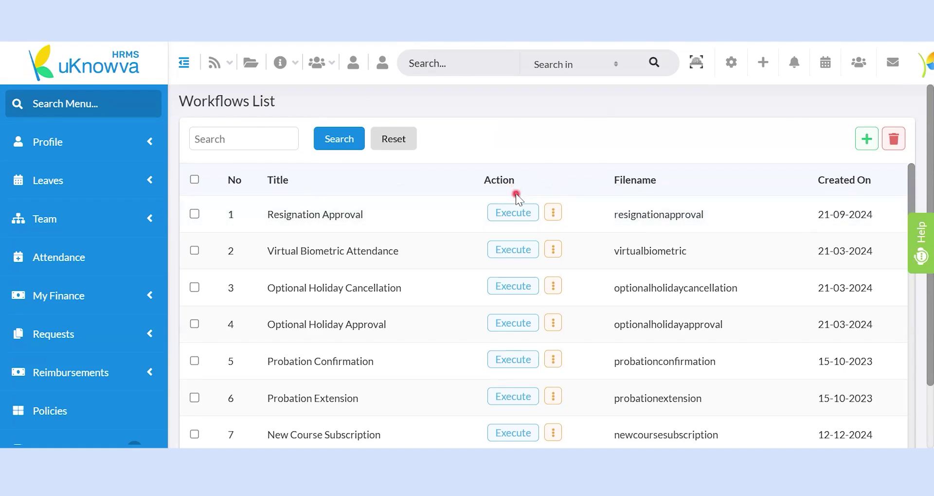
click(555, 217)
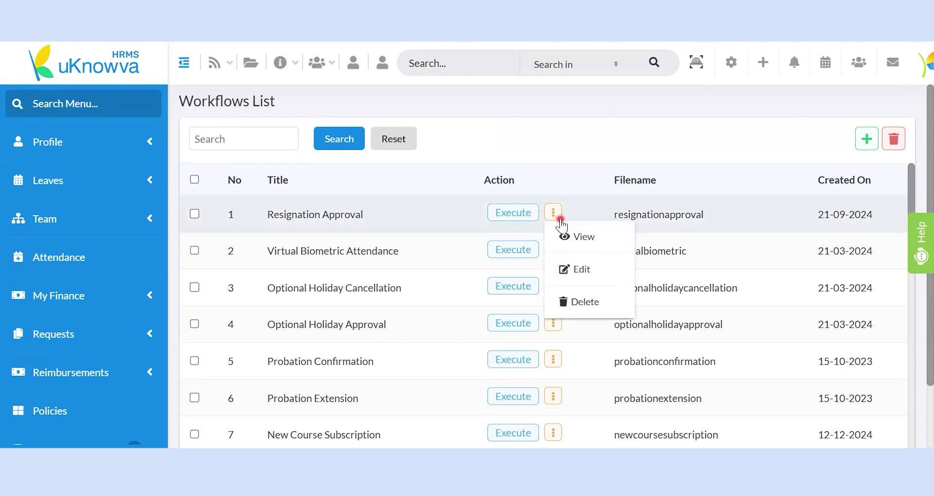
click(592, 242)
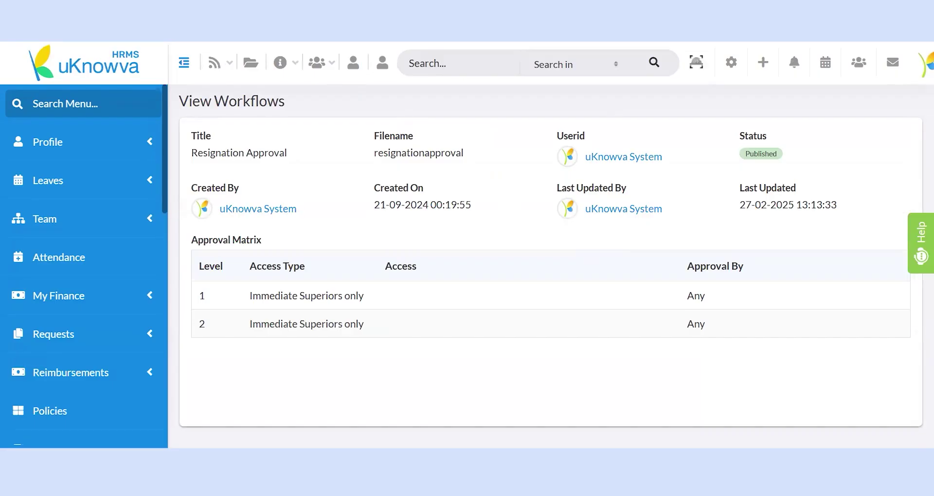
key(alt+Left)
Search the workflow list for "leav" and reset the search
click(250, 141)
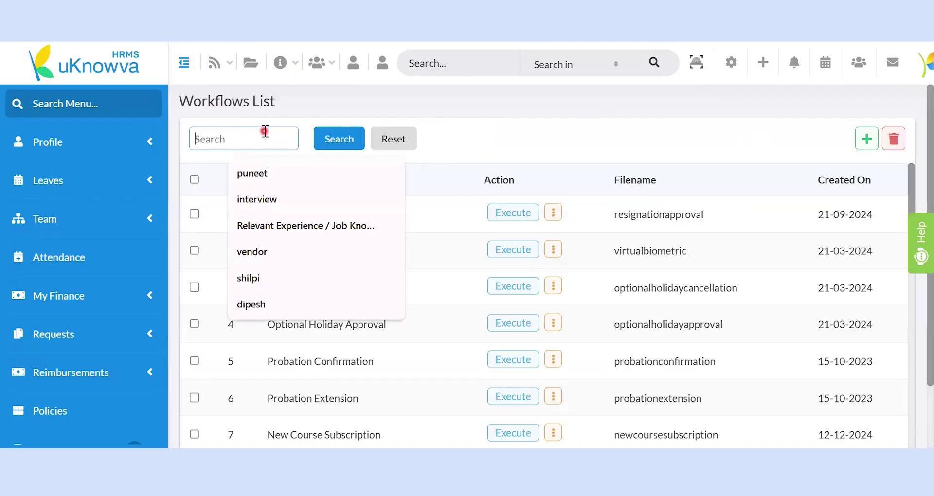
text(leav)
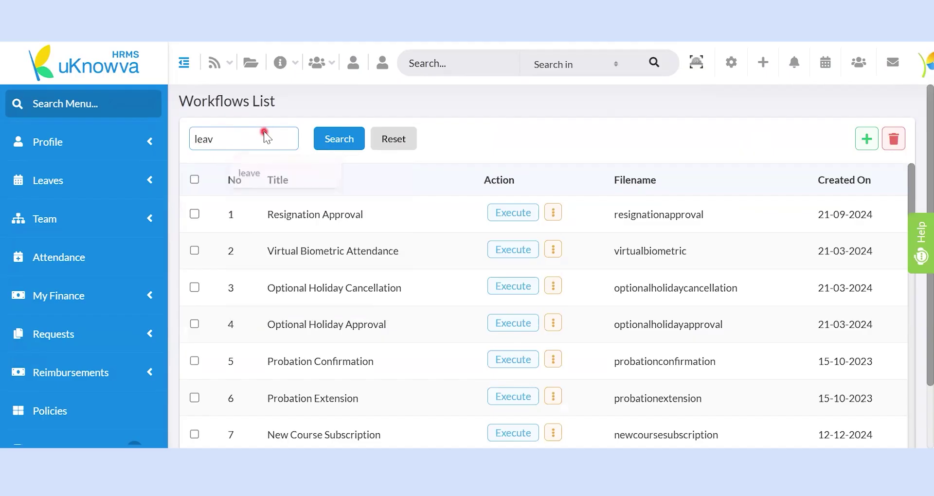
key(Return)
click(406, 140)
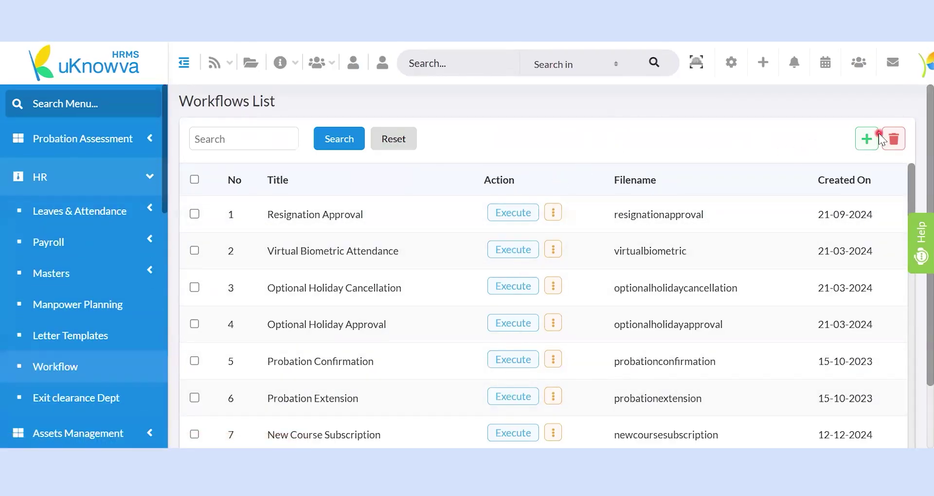
Start a new workflow, go to its general workflow settings and check the available categories
click(829, 206)
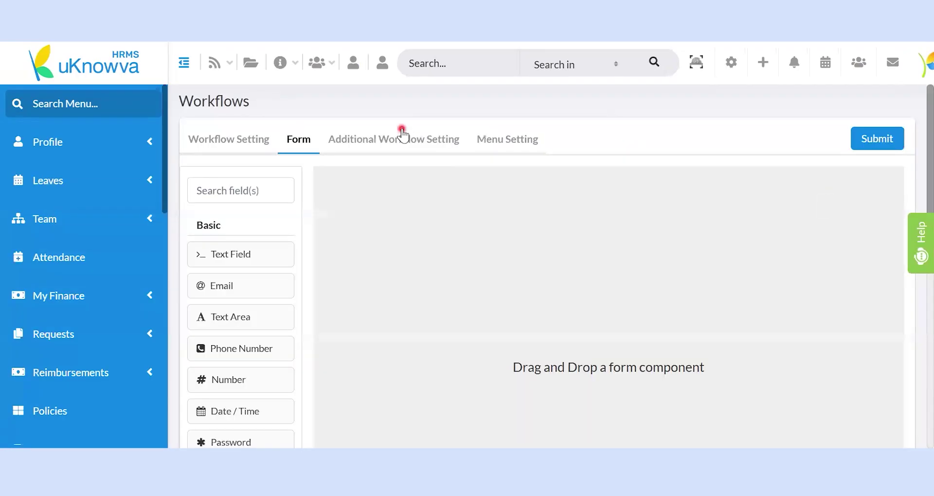
click(245, 141)
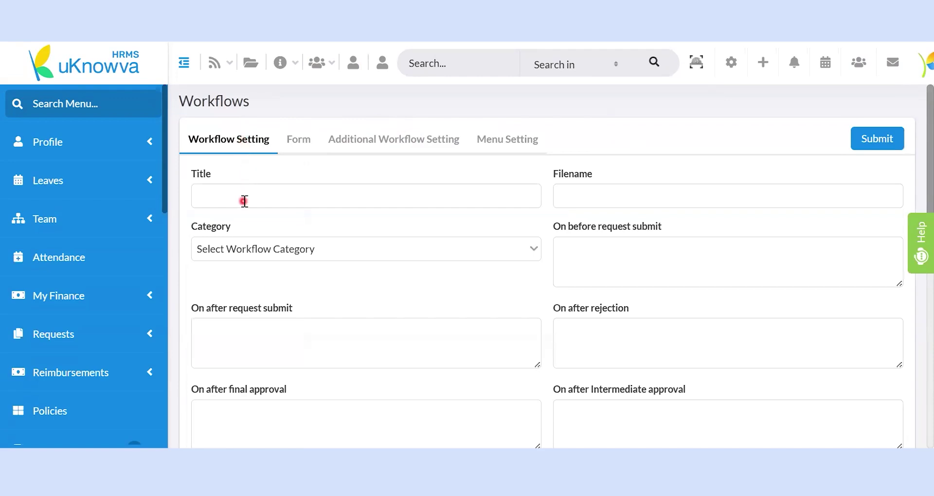
click(435, 258)
Examine the trigger fields for request submission, approval, rejection and cancellation, down to the approval and email options
mouse_move(580, 232)
scroll(585, 385, down, 2)
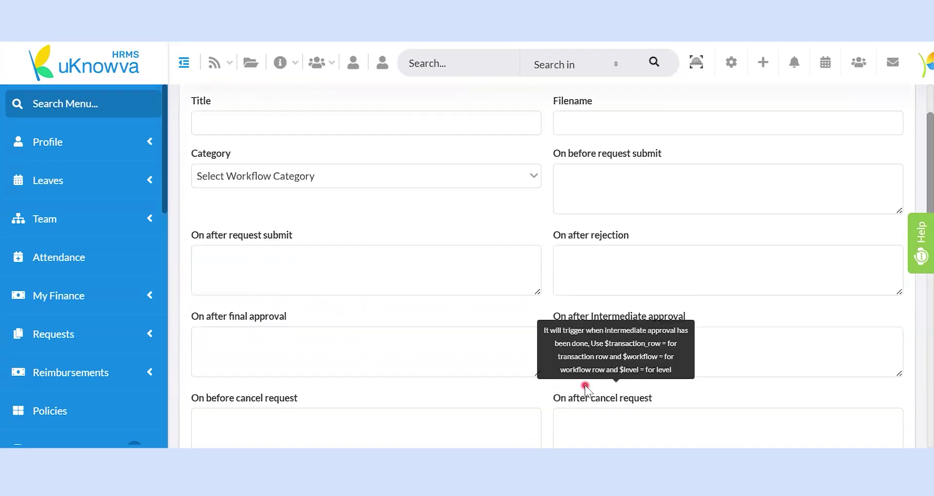
scroll(585, 386, down, 2)
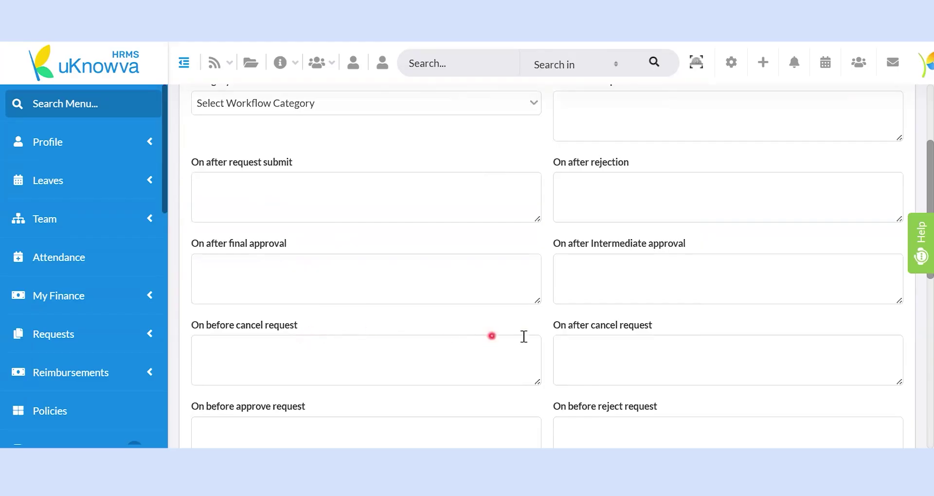
scroll(575, 334, down, 2)
scroll(578, 341, down, 1)
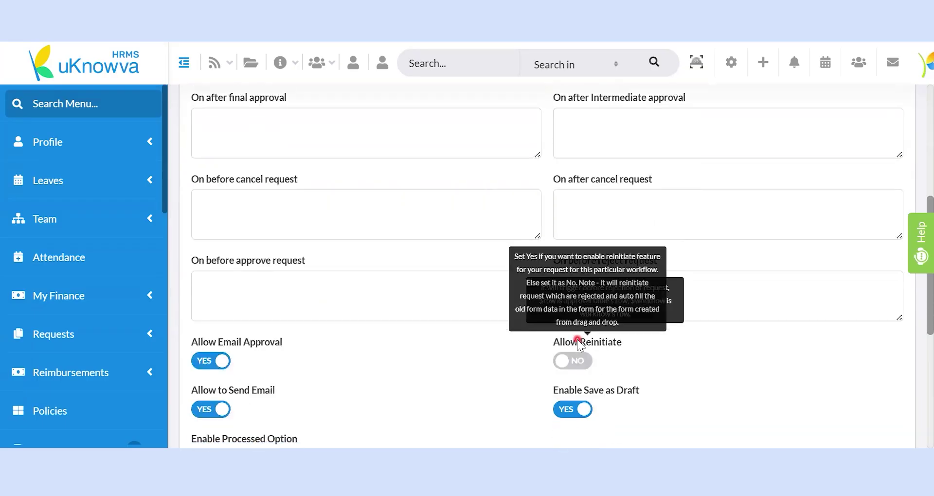
scroll(520, 373, down, 2)
scroll(505, 340, down, 2)
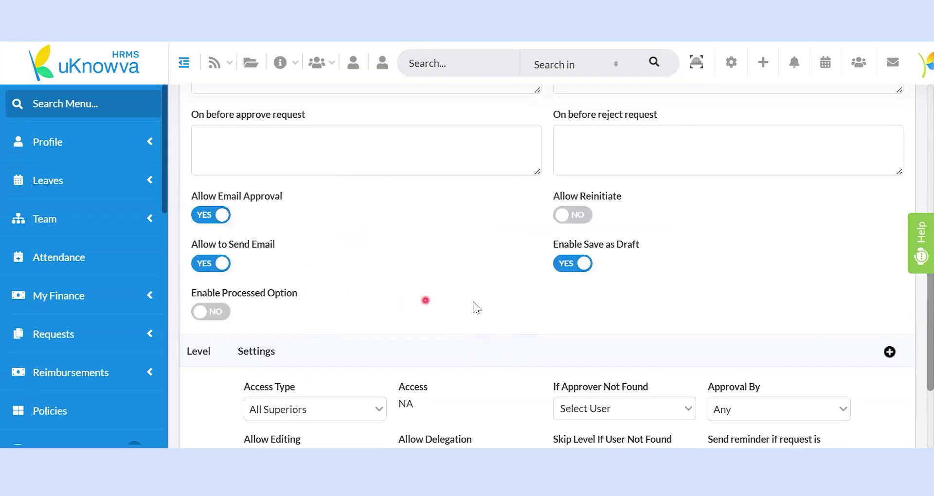
Switch Allow Email Approval off and back on, and read the hints of the neighbouring email and draft options
click(220, 216)
click(210, 217)
mouse_move(250, 215)
mouse_move(634, 261)
mouse_move(372, 255)
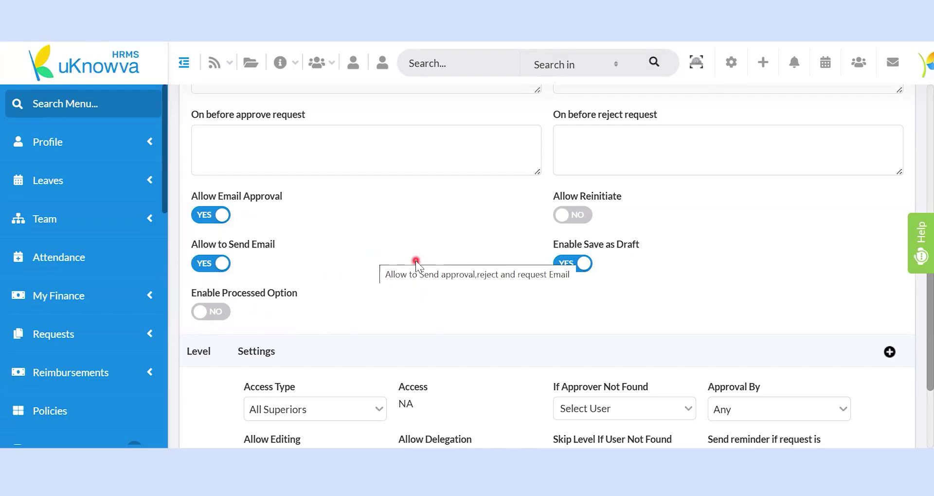
Set the access type of approval level 1 to Skip Level Managers
scroll(416, 263, down, 3)
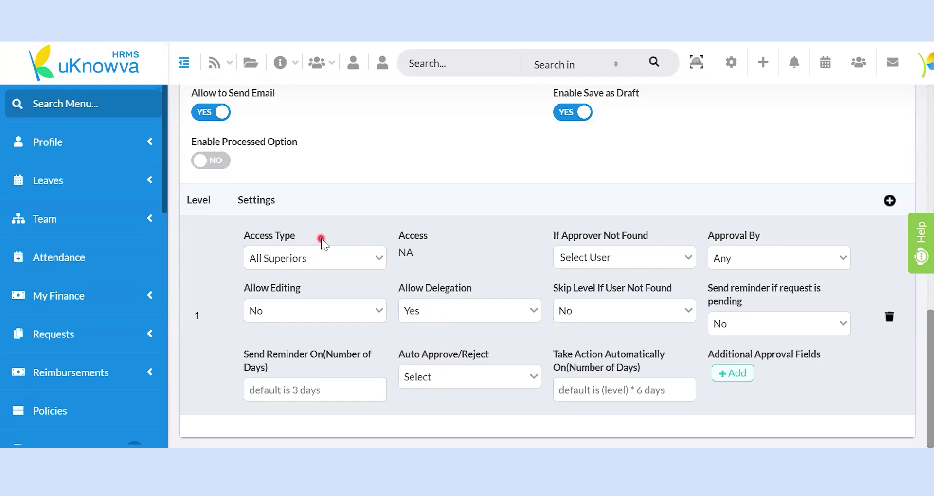
click(331, 265)
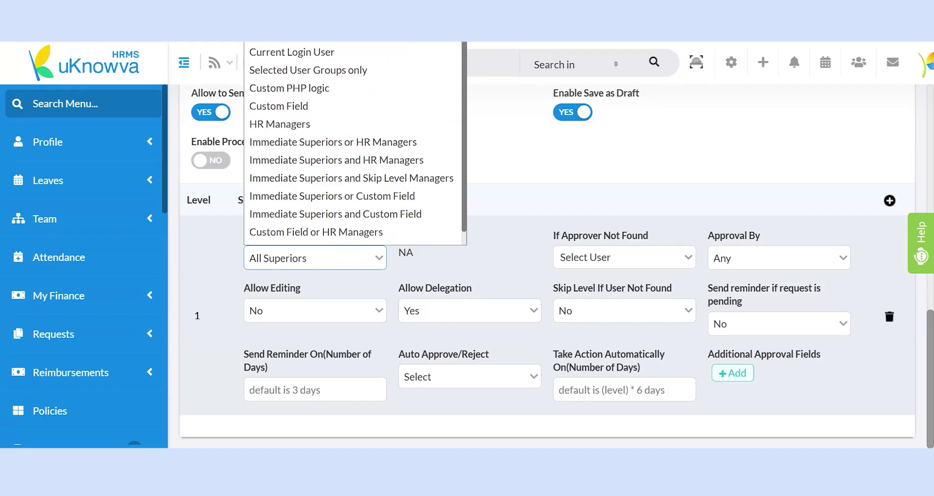
click(375, 125)
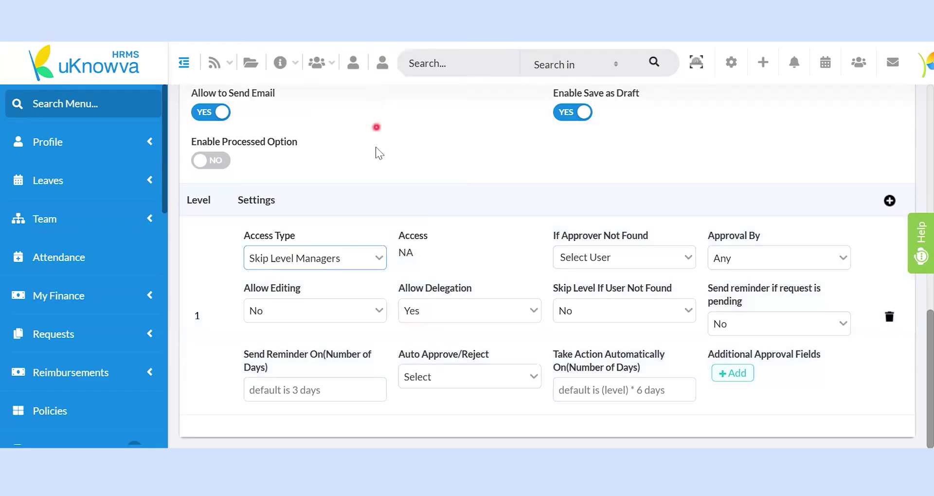
Set level 1's access type to Selected Users only and pick the second listed user as approver
click(370, 265)
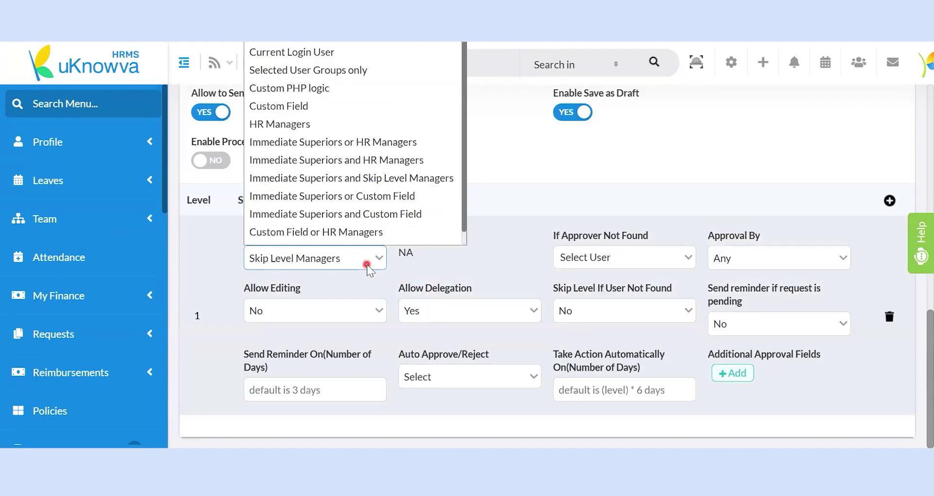
scroll(361, 112, down, 1)
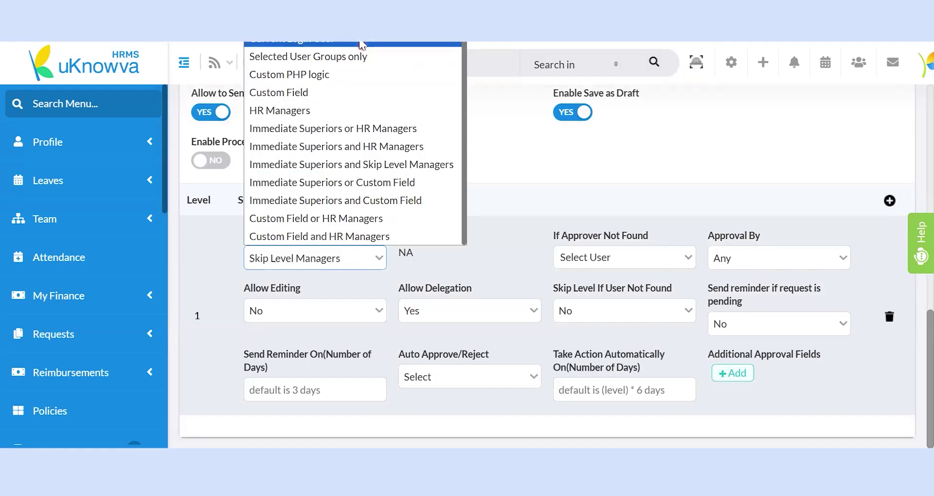
click(341, 21)
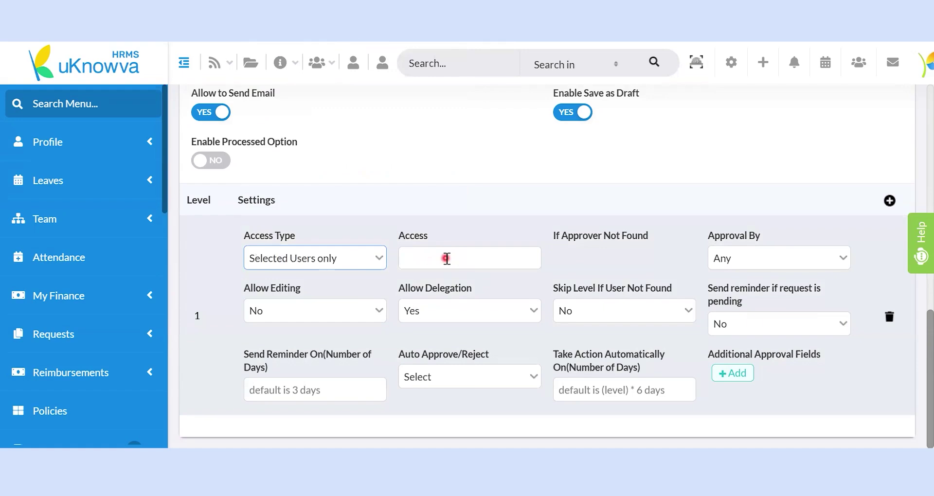
click(446, 259)
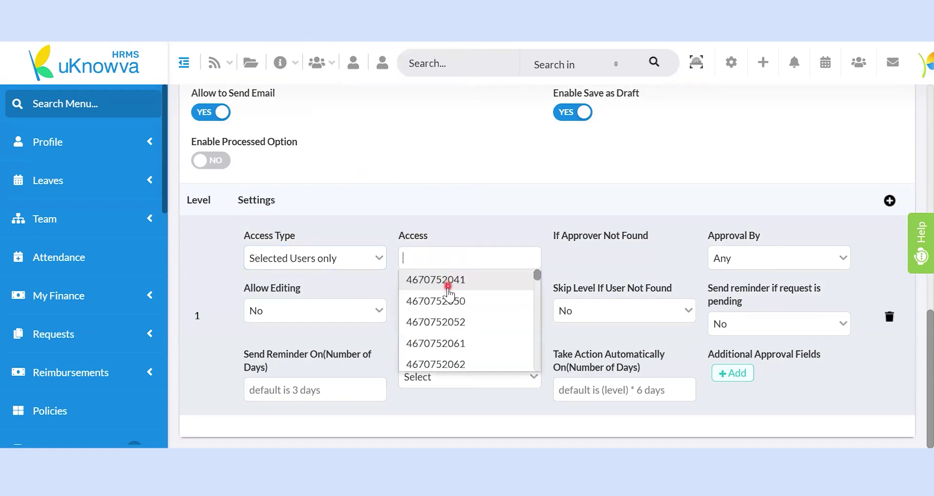
click(449, 301)
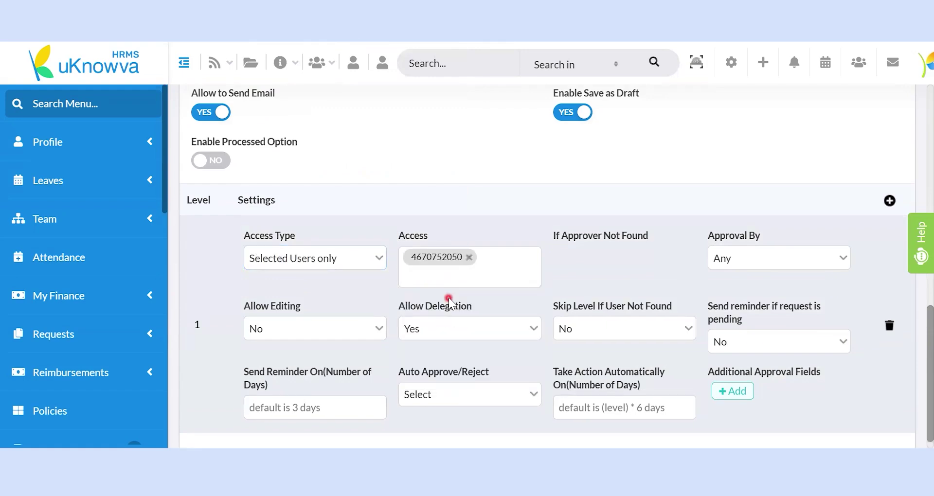
Change level 1's access type to Selected User Groups only and grant access to the Employee group
click(358, 260)
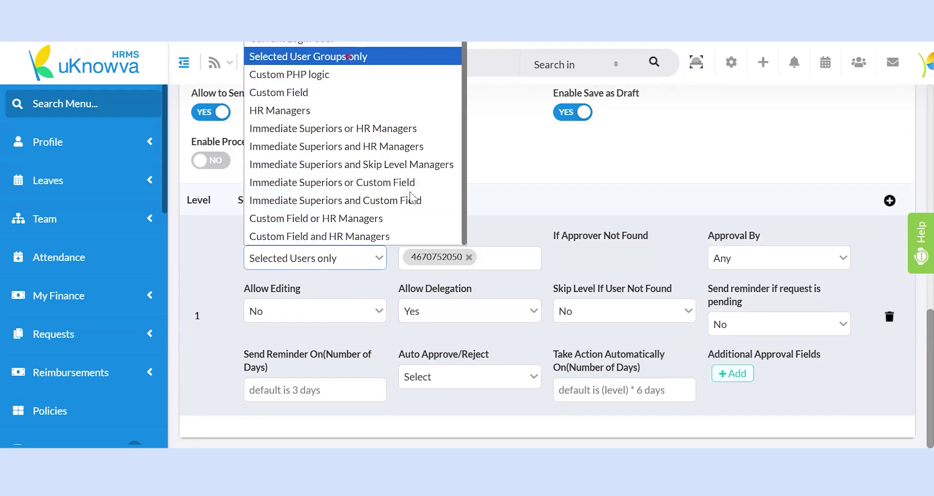
click(349, 57)
click(467, 256)
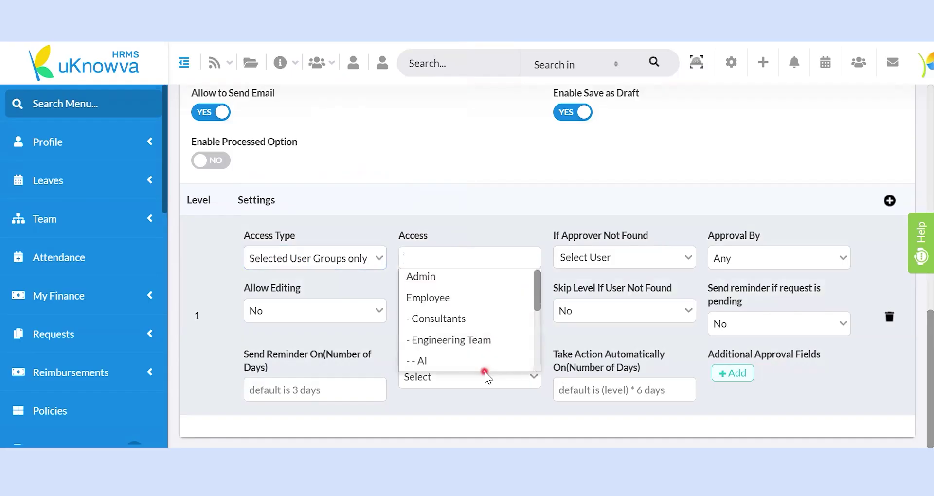
click(472, 294)
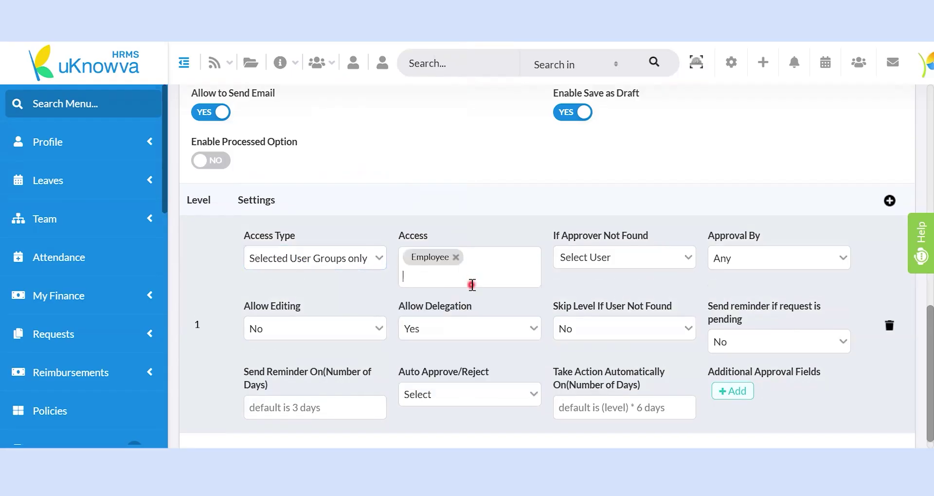
Set level 1's access type to Custom PHP logic and read the instructions for its access code field
scroll(747, 298, down, 1)
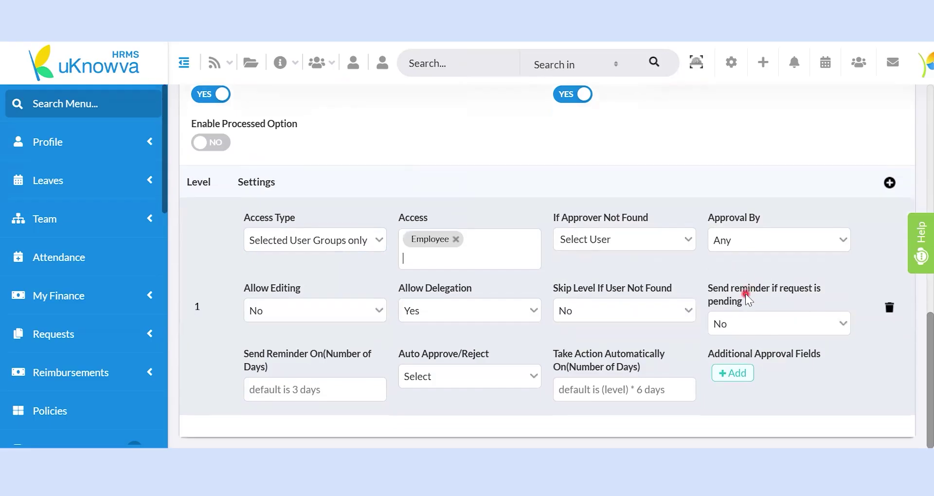
click(351, 240)
click(292, 88)
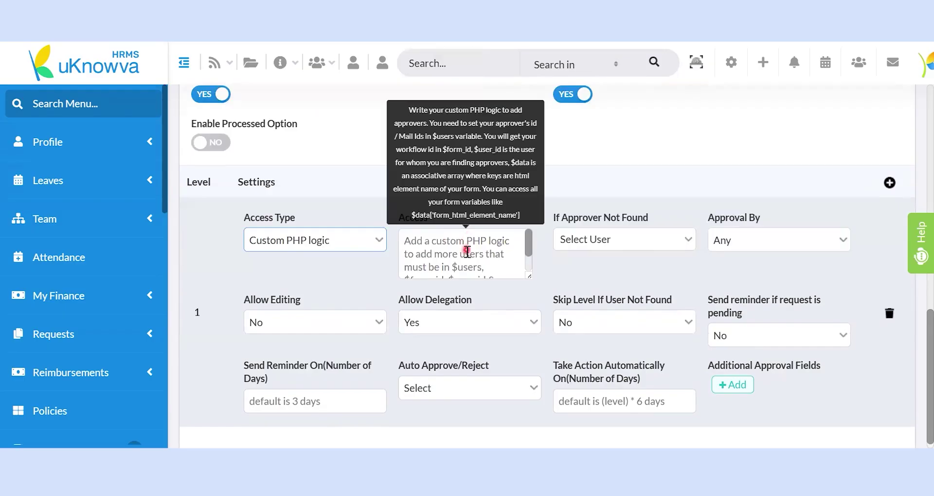
scroll(468, 253, down, 1)
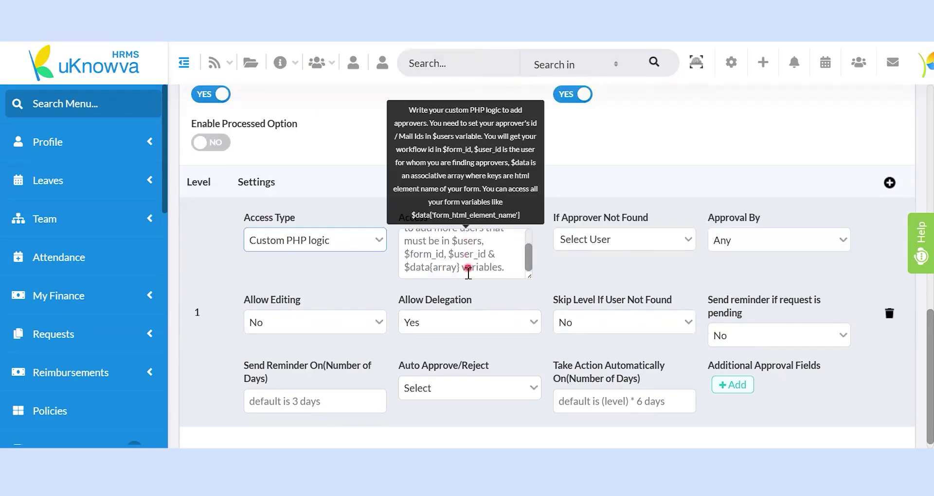
scroll(468, 268, down, 1)
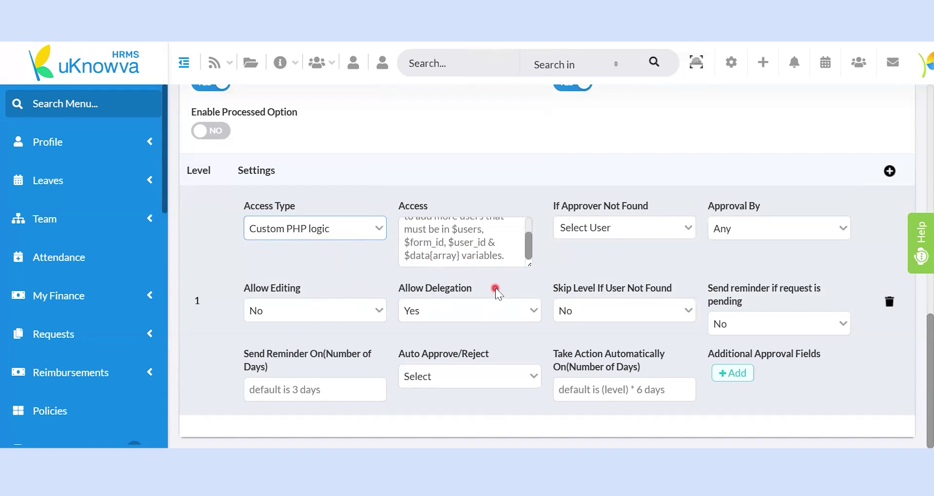
Check the choices offered for Approval By, Skip Level If User Not Found and Auto Approve/Reject in level 1
click(752, 226)
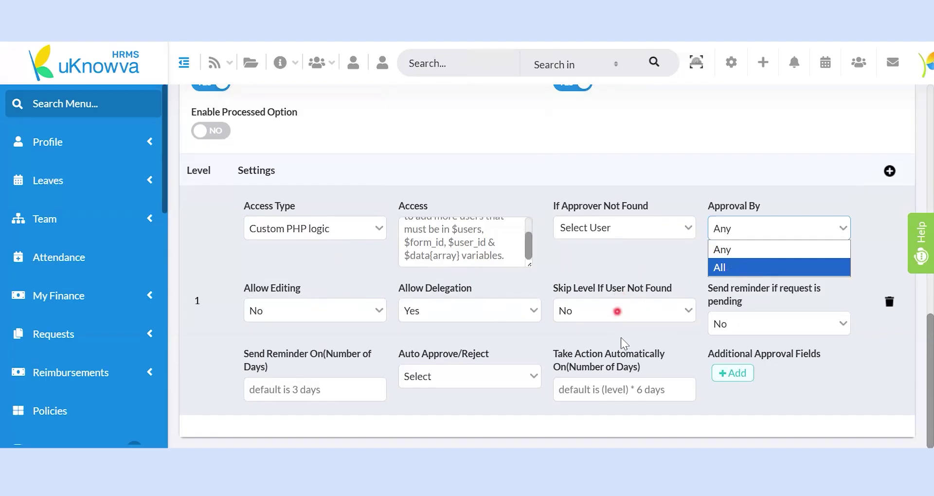
click(617, 311)
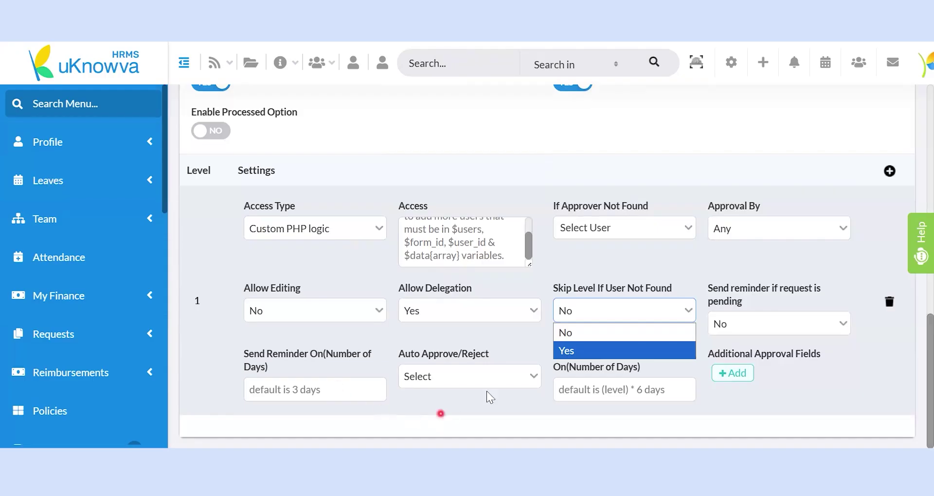
click(495, 406)
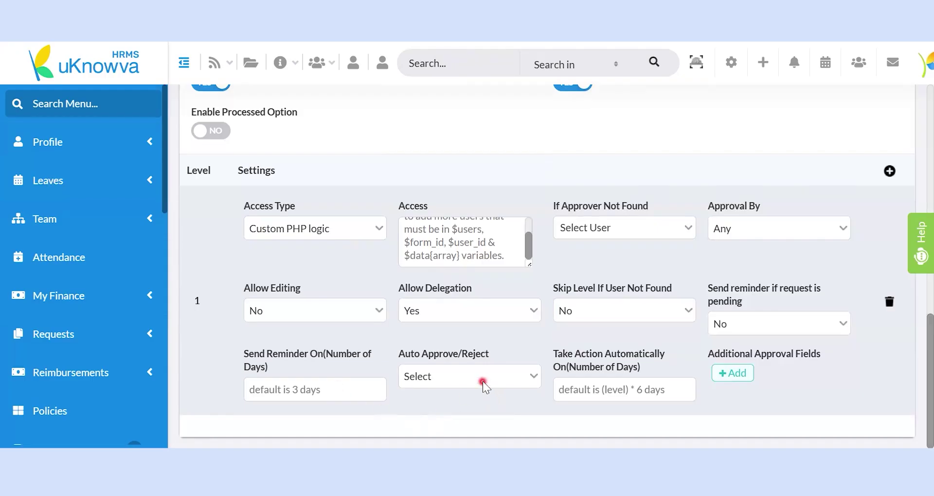
click(484, 384)
click(493, 385)
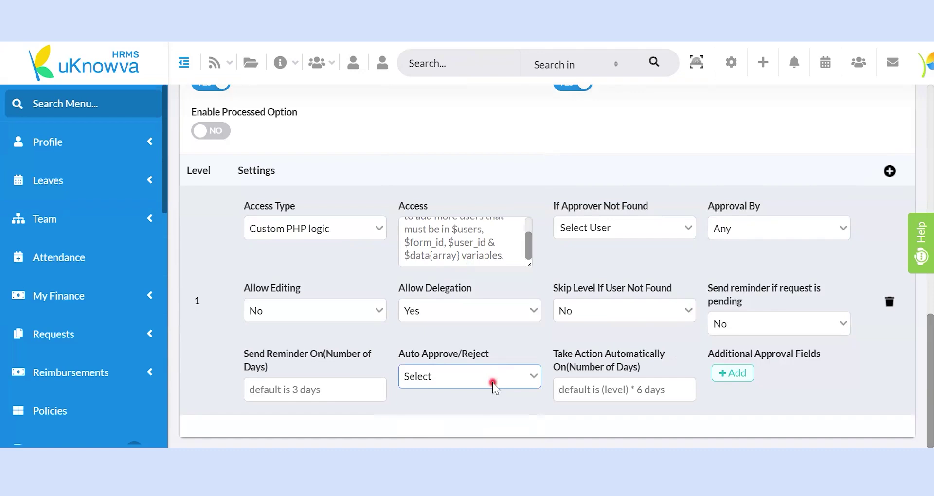
click(493, 385)
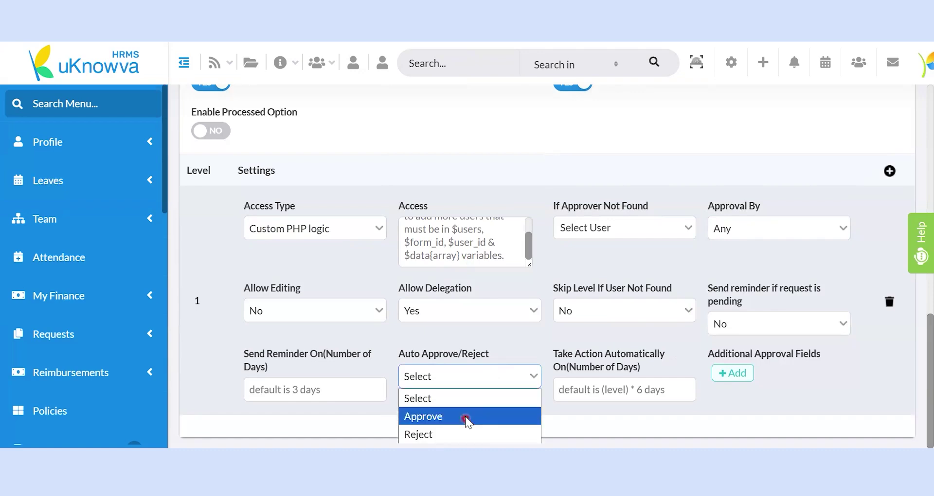
click(650, 343)
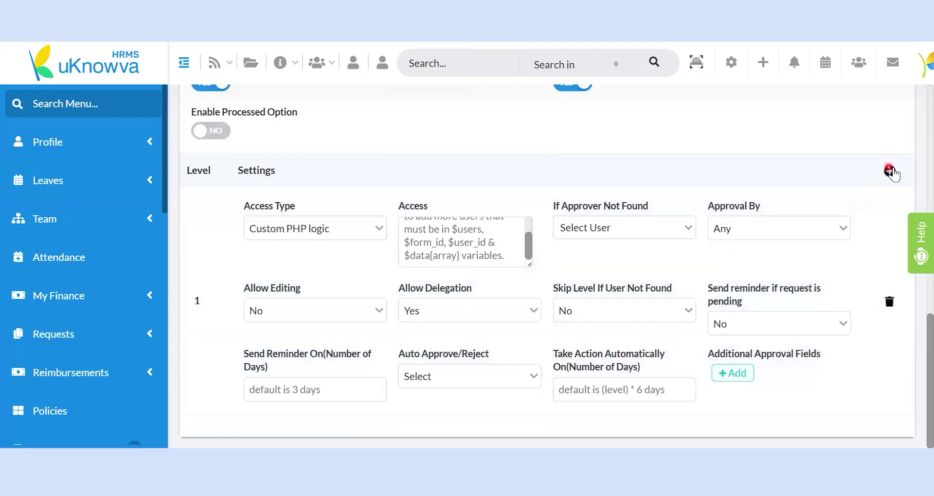
Add a second approval level to the workflow
click(890, 171)
scroll(797, 277, down, 4)
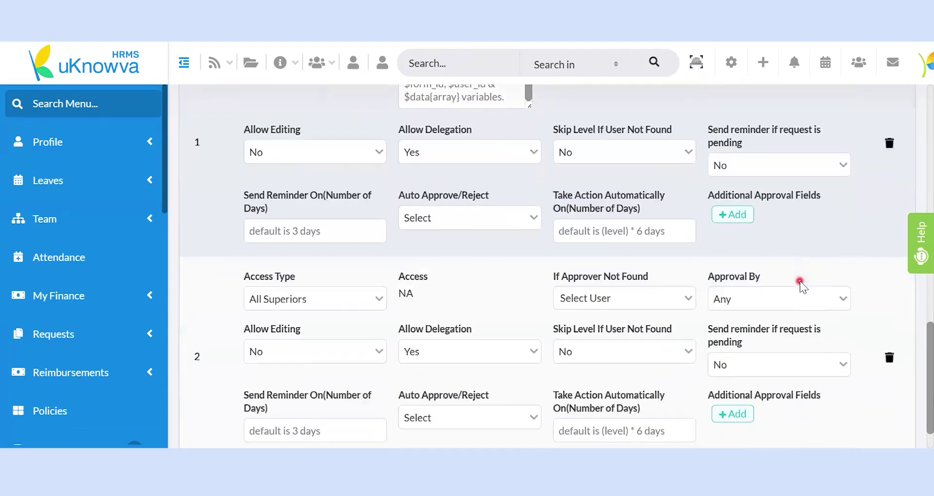
Delete the second approval level from the workflow
click(890, 317)
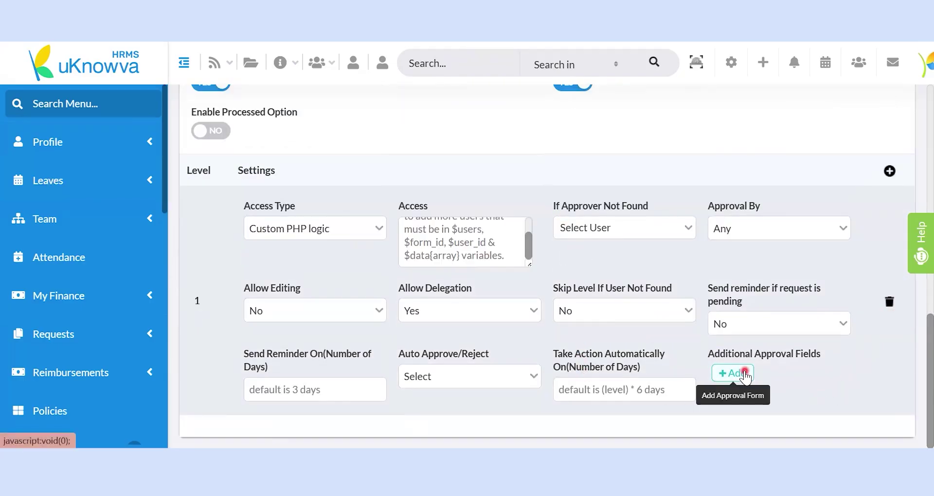
Add Text Field, Email, Phone Number and Number components to level 1's additional approval fields form and close the form
click(746, 374)
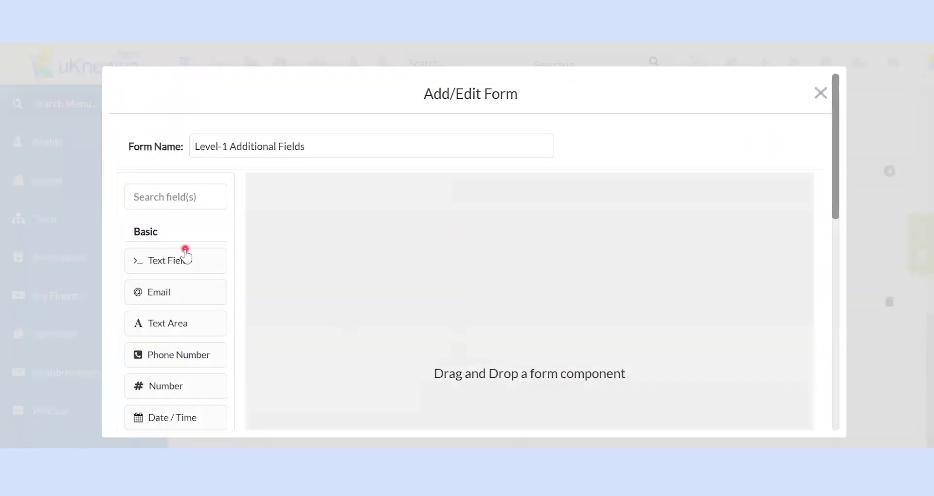
drag(186, 262, 262, 267)
drag(214, 292, 265, 287)
drag(203, 354, 382, 395)
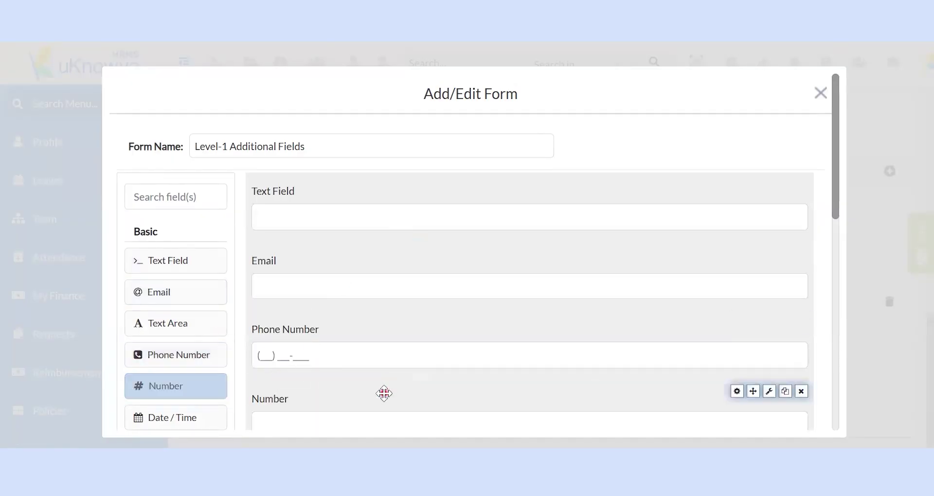
scroll(745, 151, down, 10)
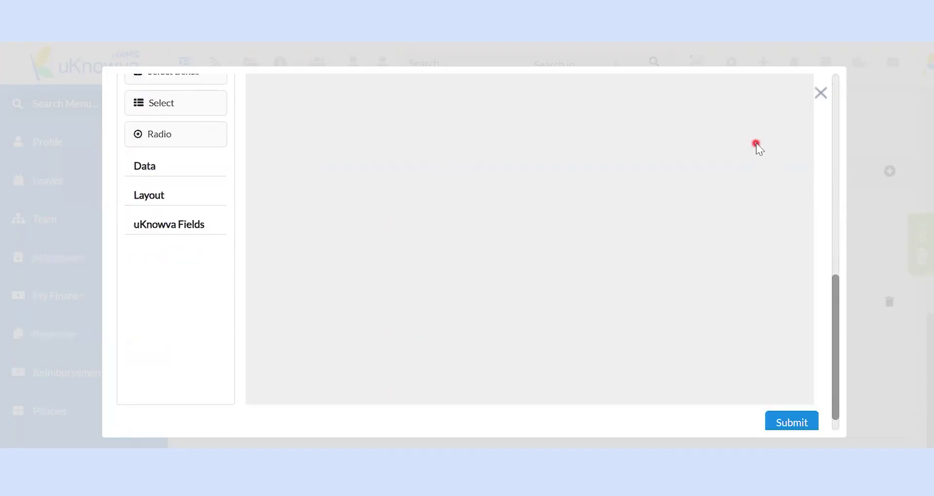
click(793, 407)
click(828, 91)
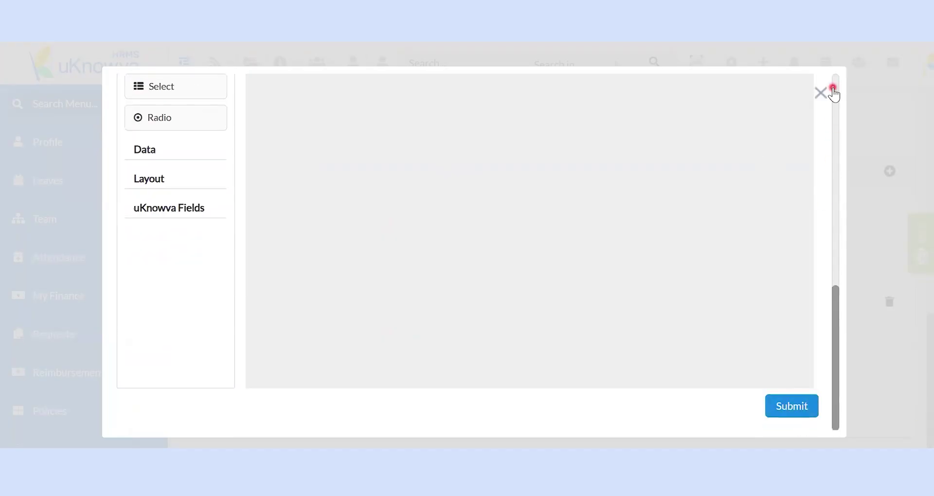
Open the workflow's form builder and look through its available component groups
scroll(636, 174, up, 15)
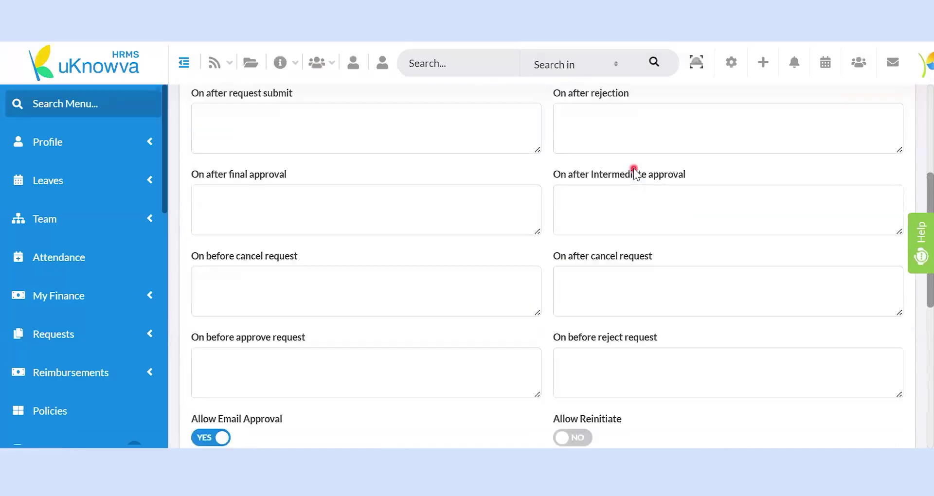
click(308, 139)
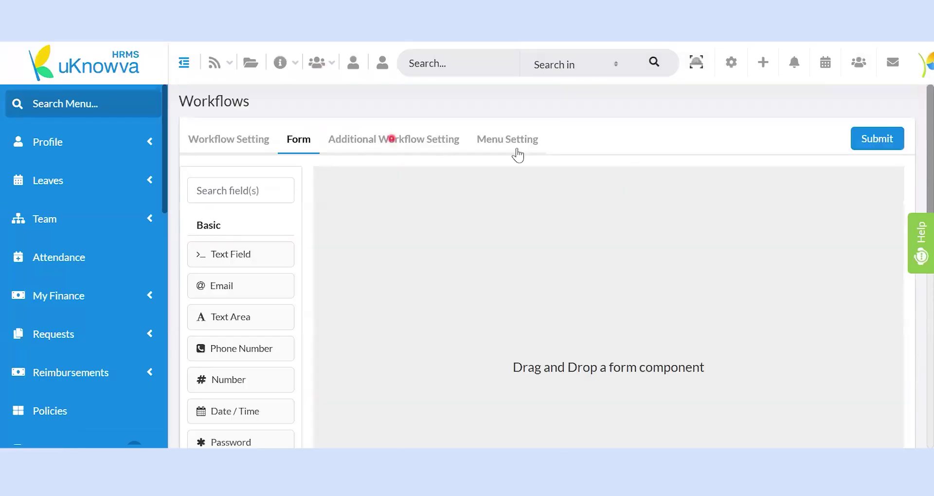
scroll(758, 235, down, 2)
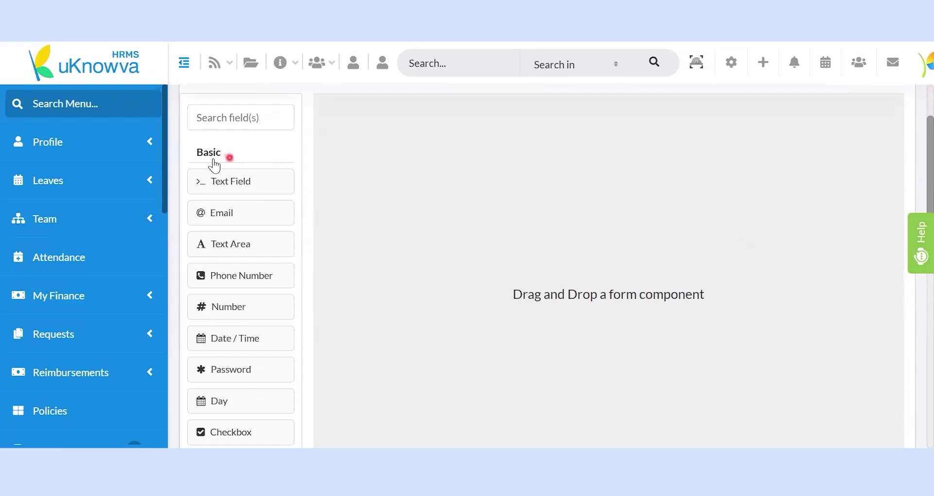
scroll(240, 164, down, 5)
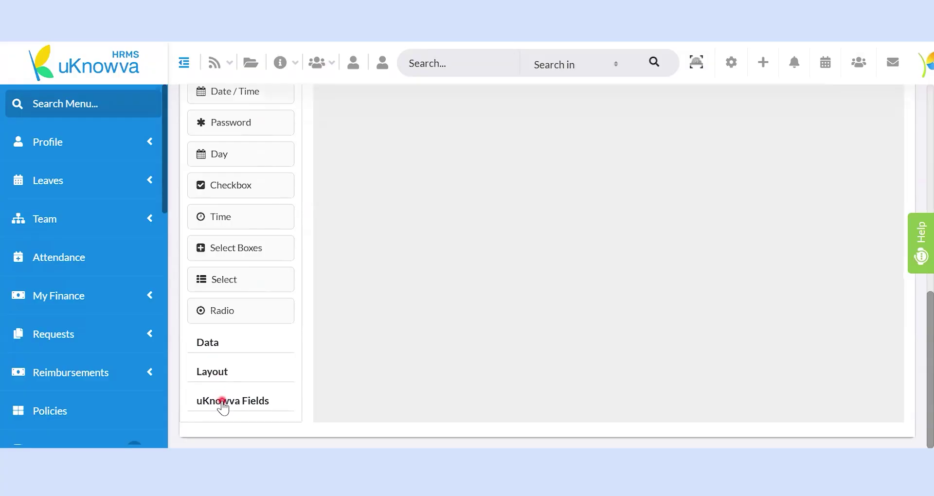
scroll(240, 371, up, 5)
scroll(240, 372, down, 2)
scroll(248, 348, up, 2)
Add Text Field, Email, Phone Number, Date / Time, Password, Checkbox and Select Boxes components to the workflow form
drag(258, 172, 391, 202)
drag(221, 205, 384, 203)
drag(256, 267, 435, 268)
drag(257, 329, 443, 334)
drag(258, 362, 413, 357)
drag(261, 423, 499, 358)
scroll(225, 340, down, 3)
drag(217, 323, 463, 250)
Add the Data Grid and Survey data components below the Select Boxes in the workflow form
click(214, 418)
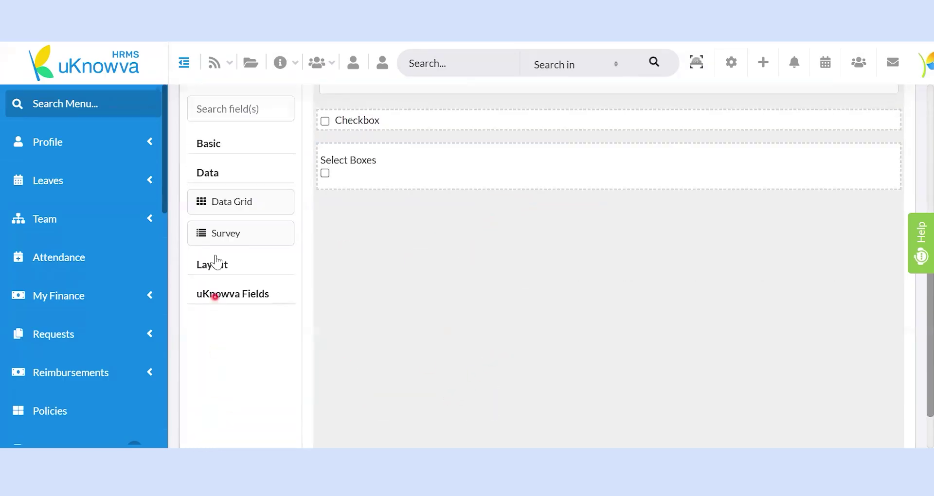
drag(243, 203, 404, 268)
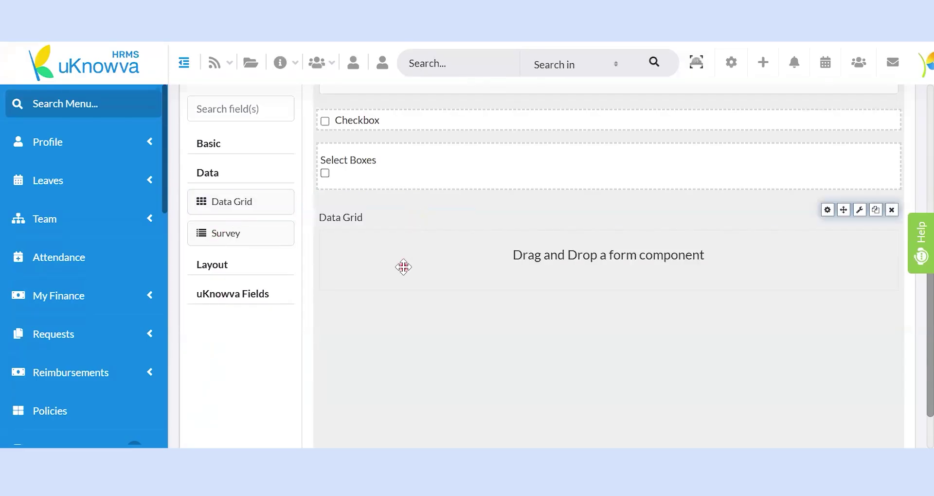
drag(229, 239, 359, 343)
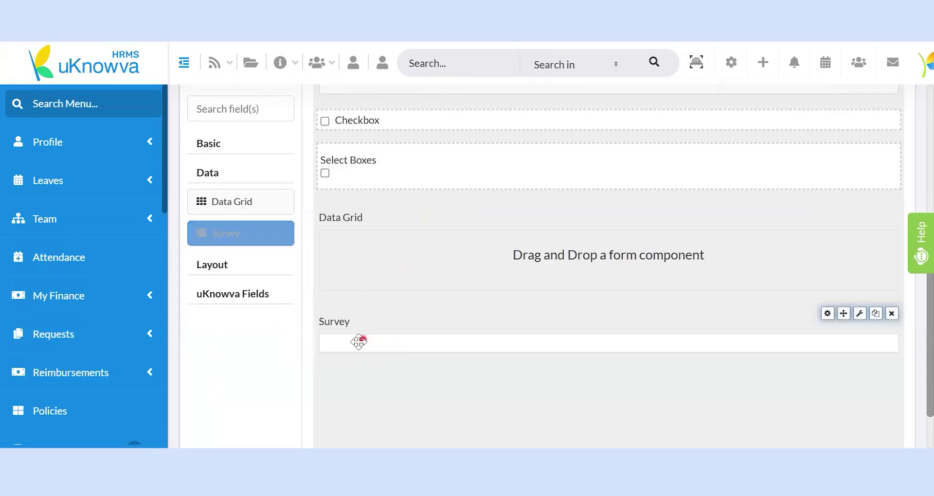
Add the HTML Element, Columns, Panel and Tabs layout components below the Survey in the workflow form
click(248, 264)
scroll(238, 274, down, 2)
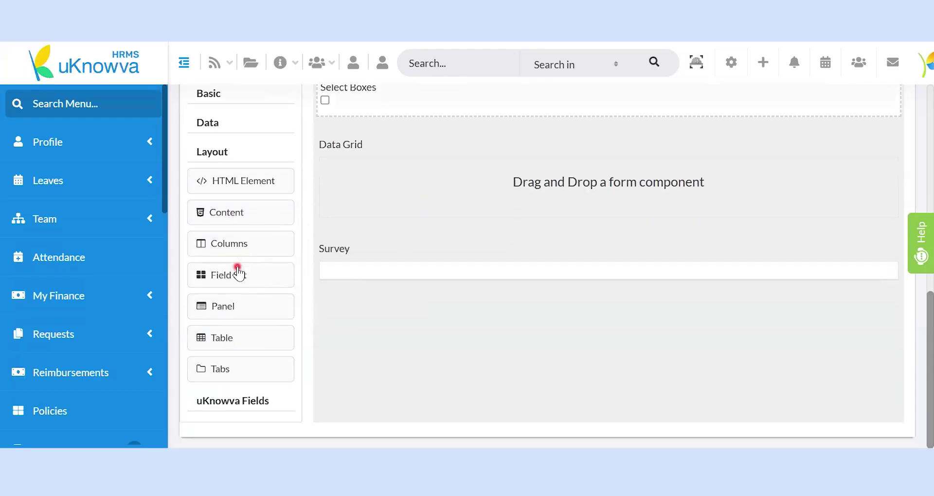
drag(229, 188, 359, 317)
drag(235, 248, 330, 390)
drag(259, 322, 396, 429)
drag(233, 420, 438, 387)
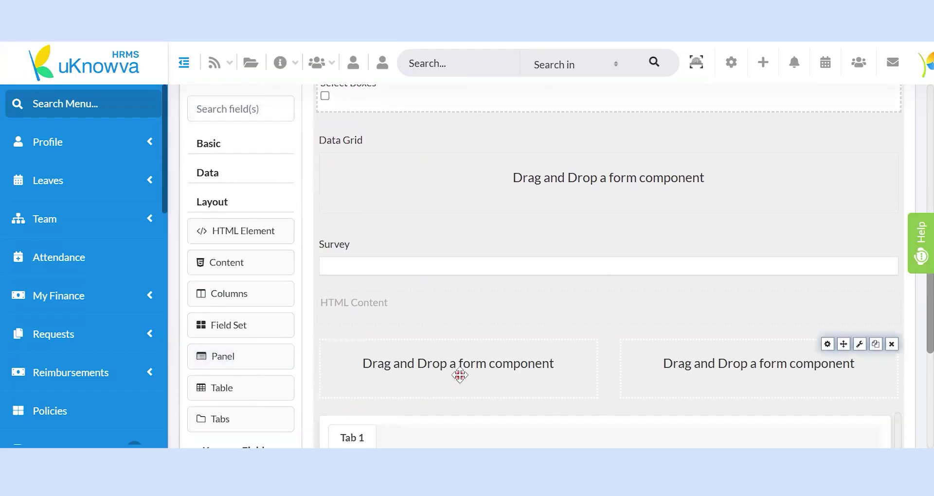
Add the uKnowva components User, Profile Field and Attachment between the tabs and the panel in the form
scroll(459, 375, down, 5)
click(230, 406)
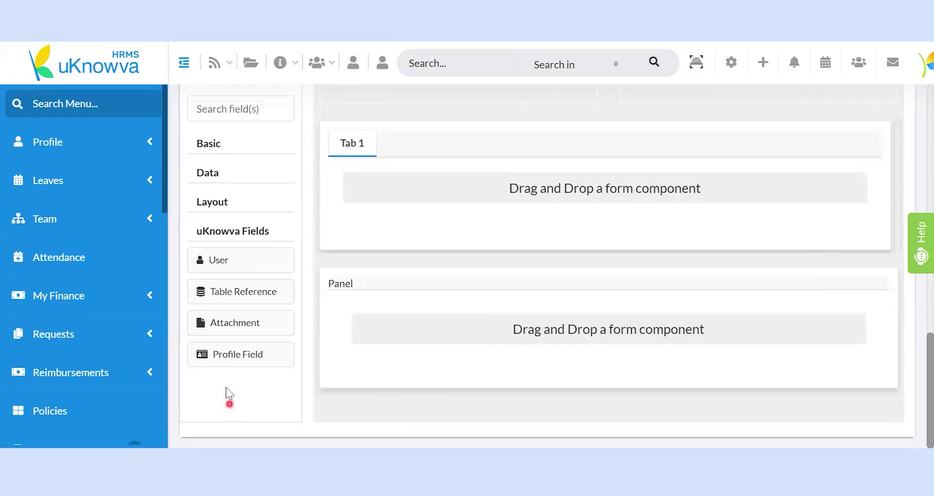
drag(222, 265, 412, 283)
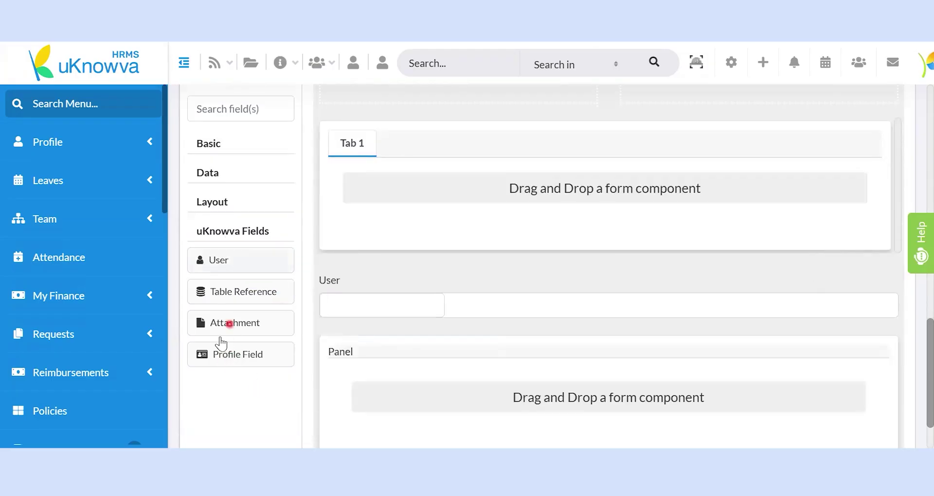
drag(210, 357, 380, 317)
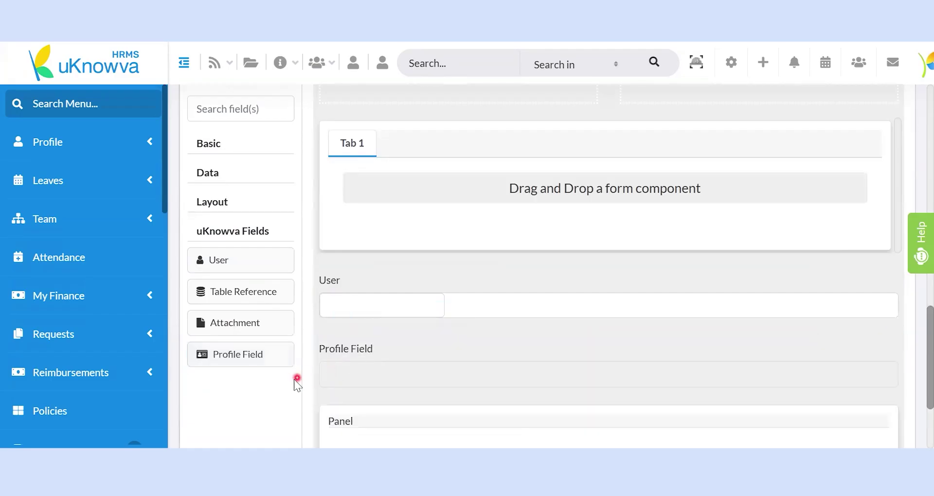
drag(241, 335, 342, 394)
scroll(601, 350, down, 3)
Check the Attachment component's editing options and display settings, leaving them as they are
mouse_move(809, 276)
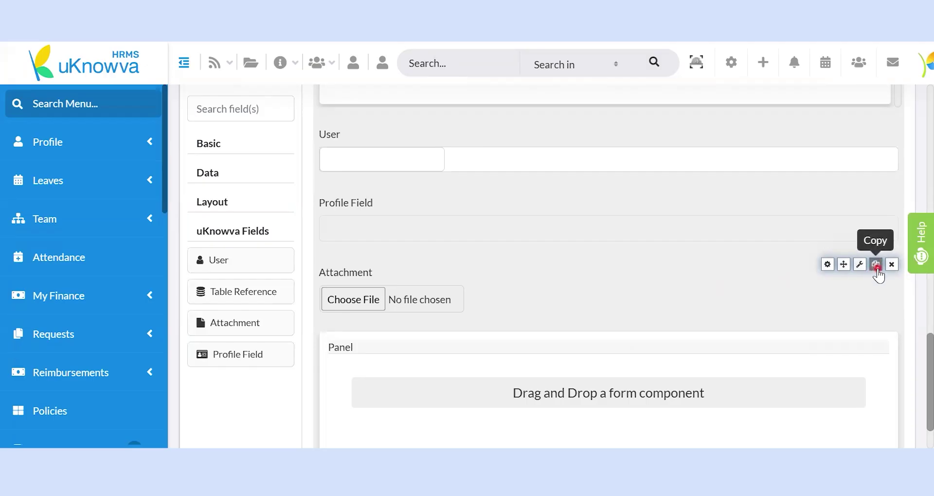
click(829, 264)
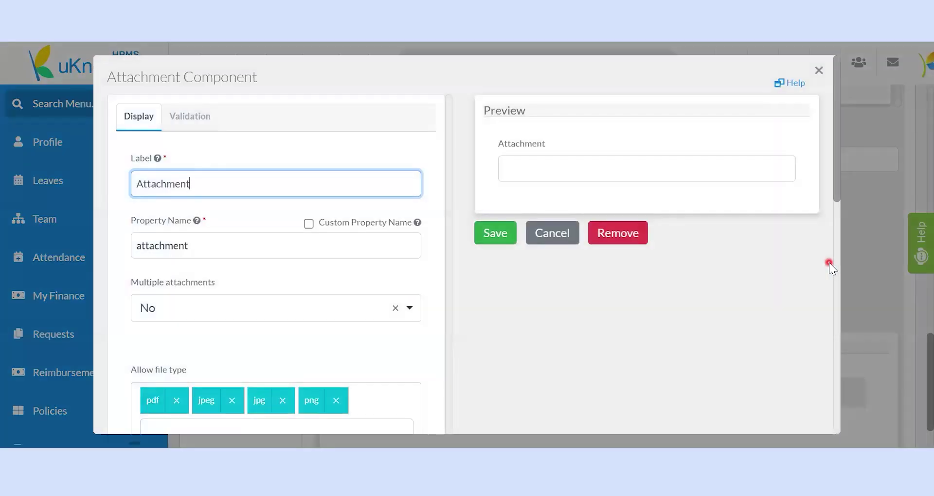
click(820, 70)
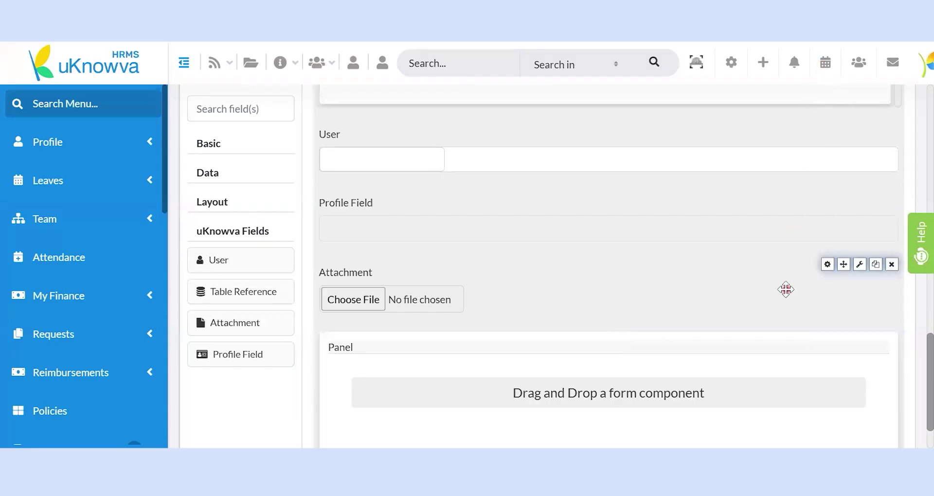
Examine the display settings of the form's Text Field component, from its label and placeholder to the visibility and spellcheck options
scroll(786, 290, up, 3)
scroll(786, 290, up, 10)
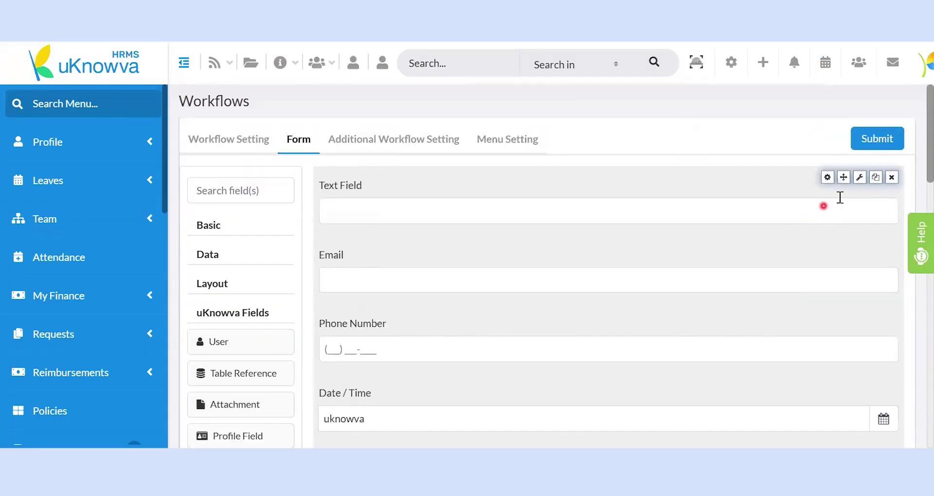
click(829, 179)
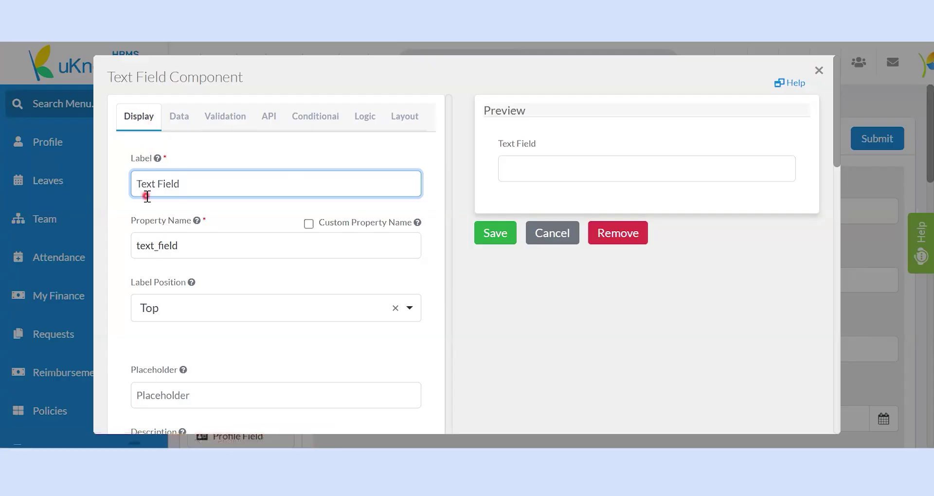
scroll(239, 307, down, 2)
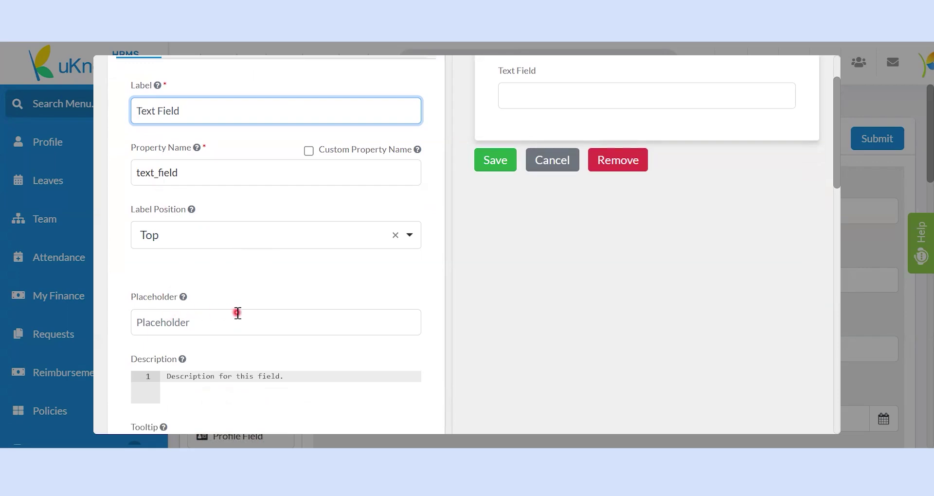
scroll(237, 313, down, 2)
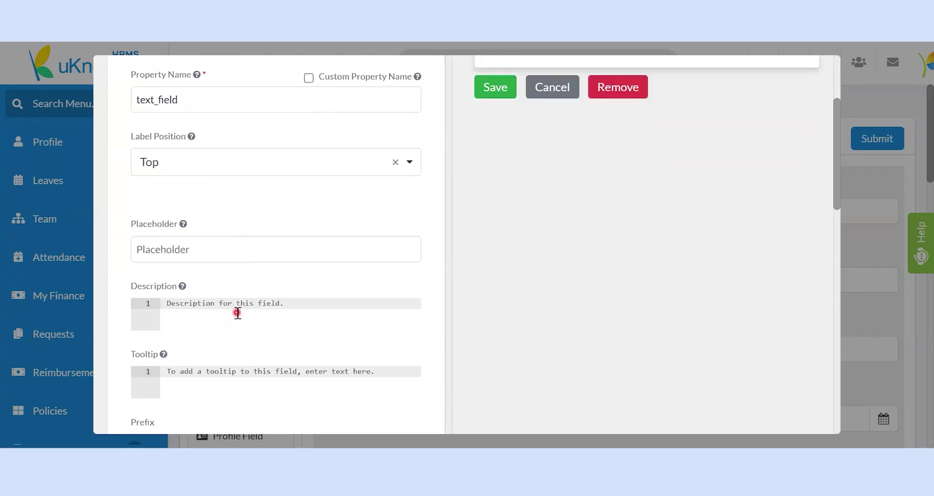
scroll(238, 313, down, 2)
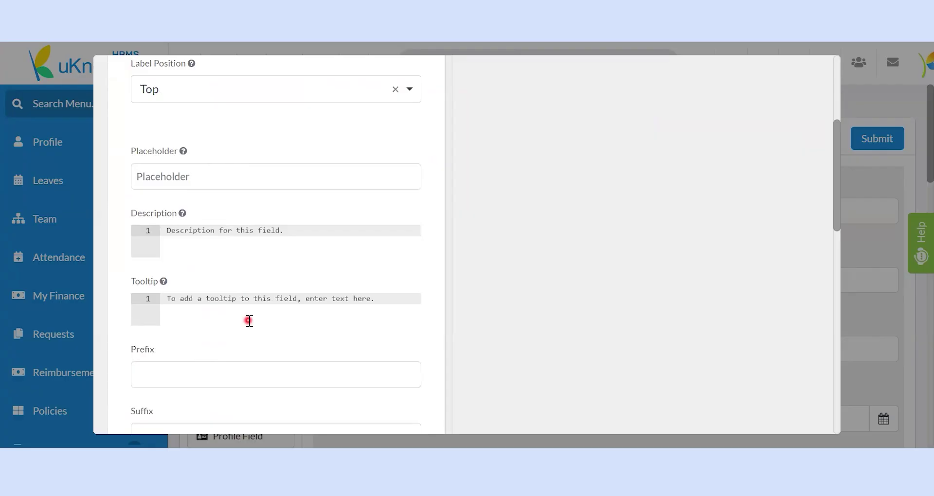
scroll(233, 324, down, 10)
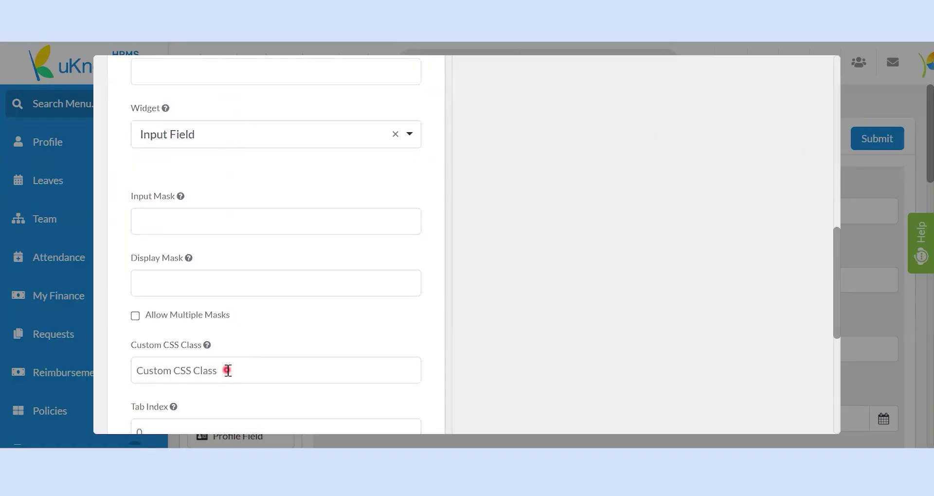
scroll(269, 321, down, 6)
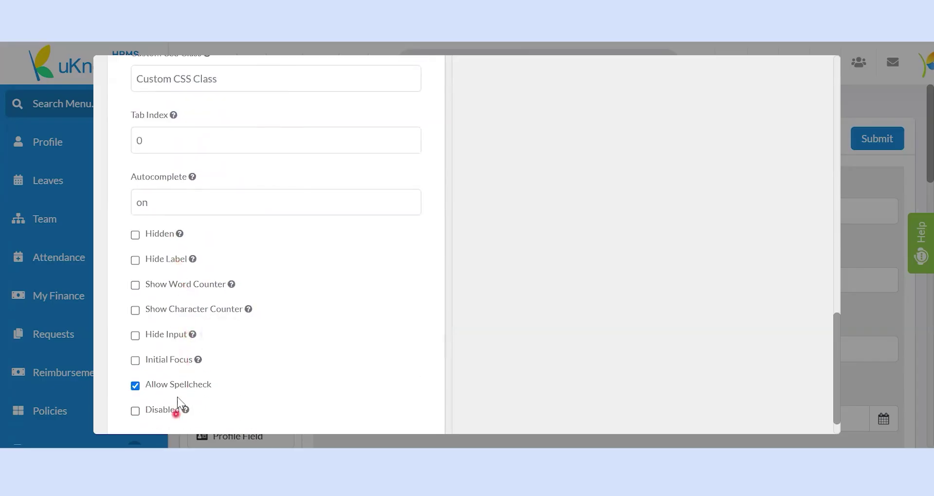
scroll(317, 251, up, 2)
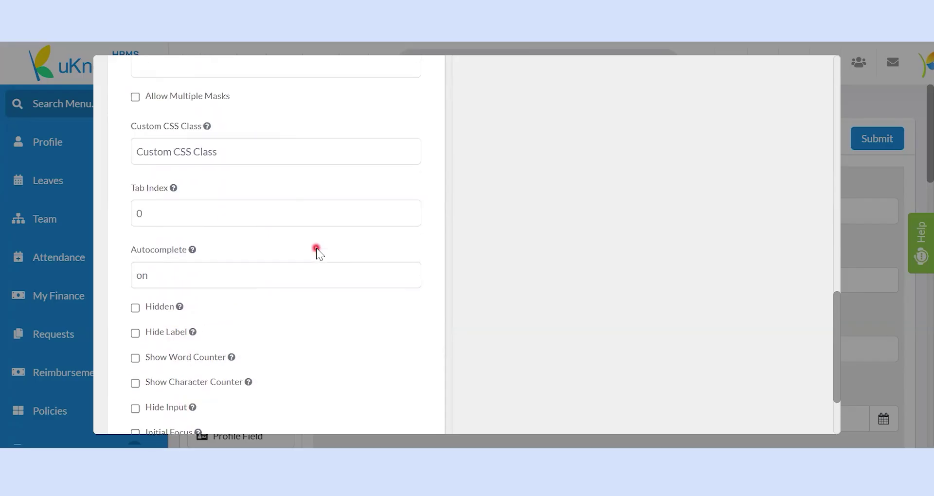
scroll(316, 249, up, 8)
scroll(317, 249, up, 8)
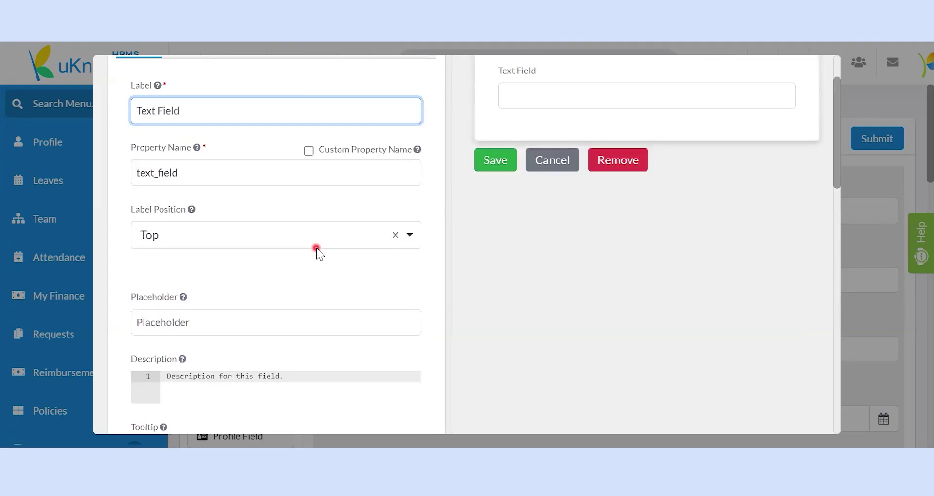
Enable Multiple Values and Database Index in the Text Field's data settings and review the remaining data options
scroll(316, 248, up, 2)
click(175, 124)
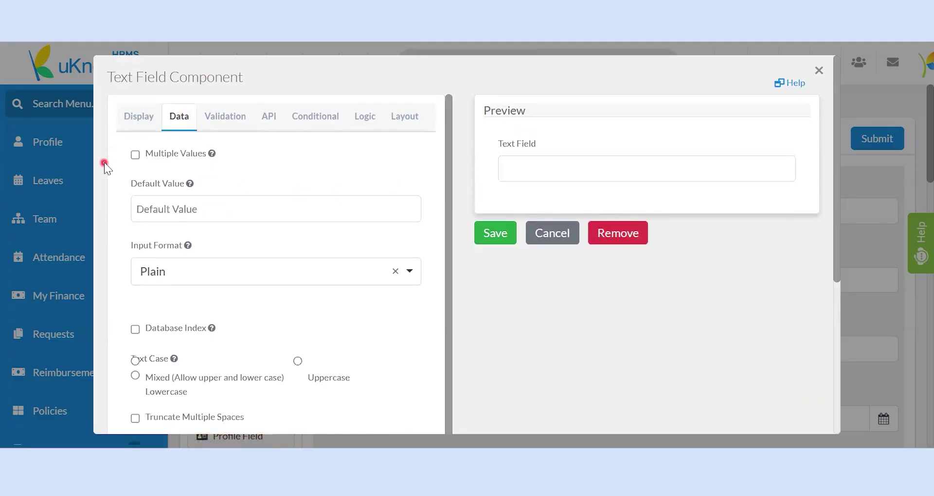
click(135, 155)
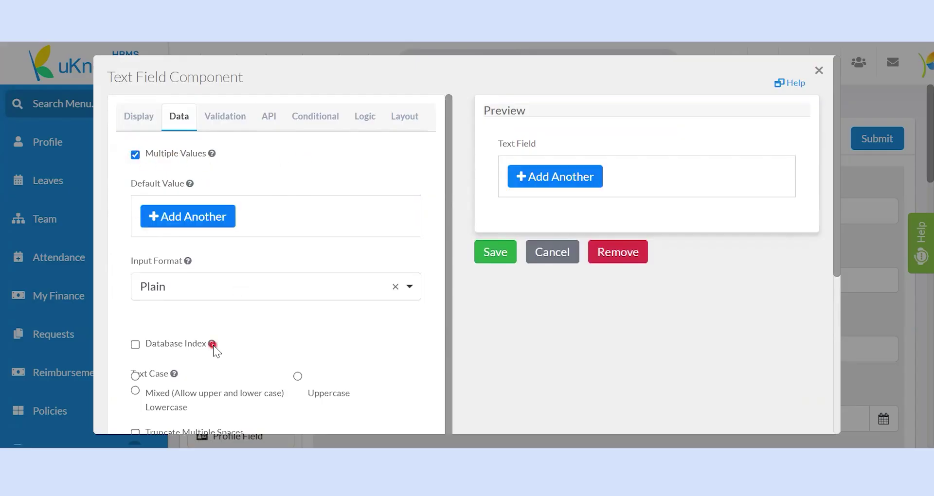
click(135, 345)
scroll(319, 331, down, 2)
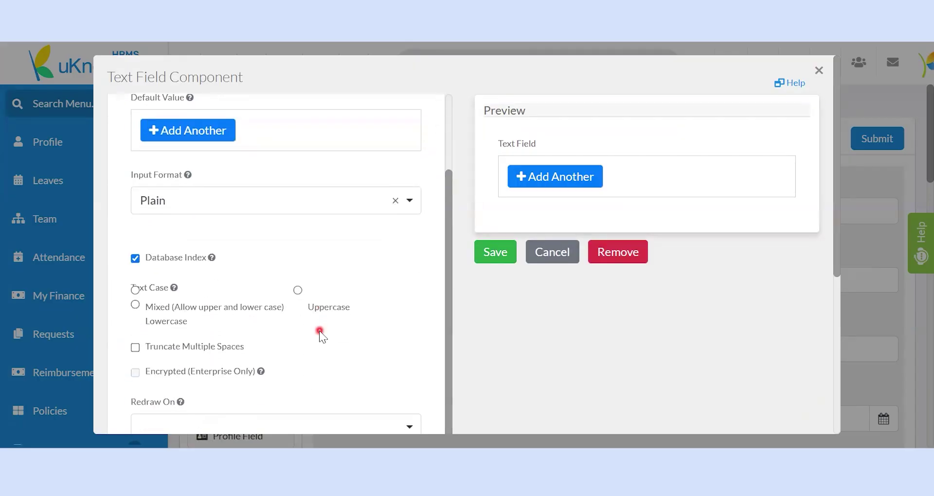
scroll(319, 384, down, 5)
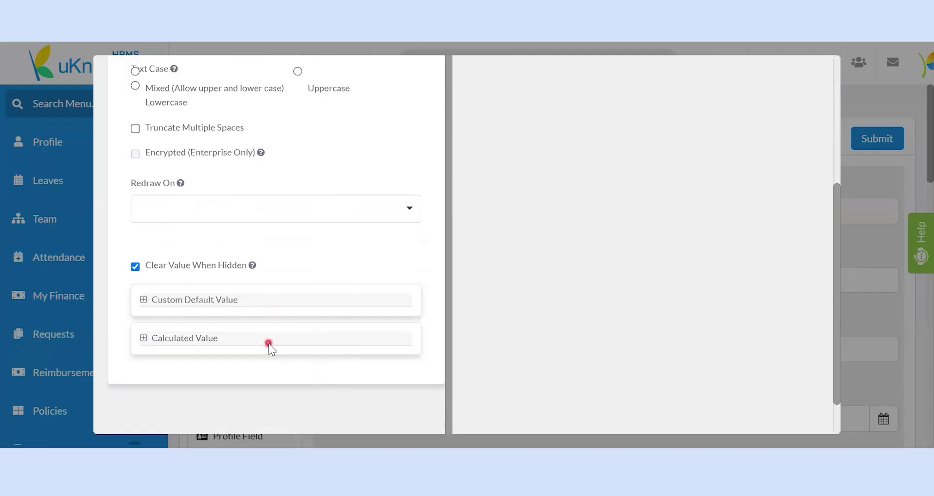
scroll(311, 253, up, 2)
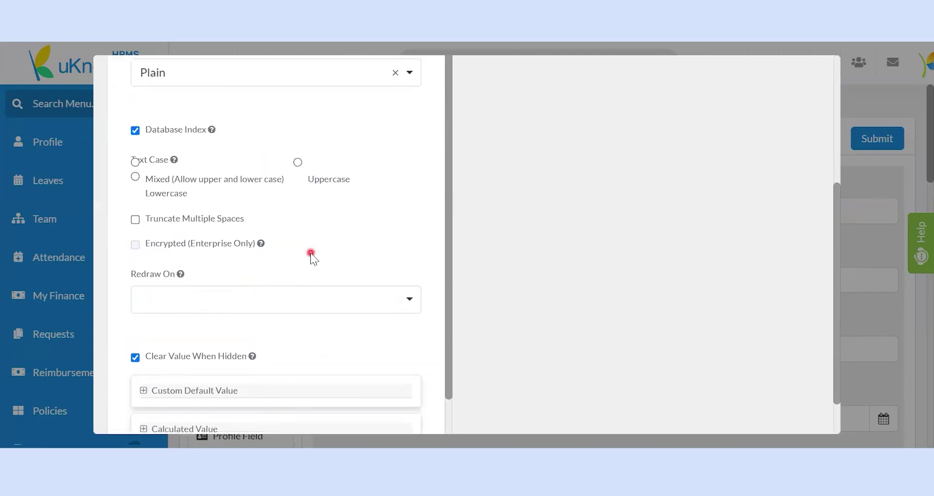
scroll(310, 253, up, 4)
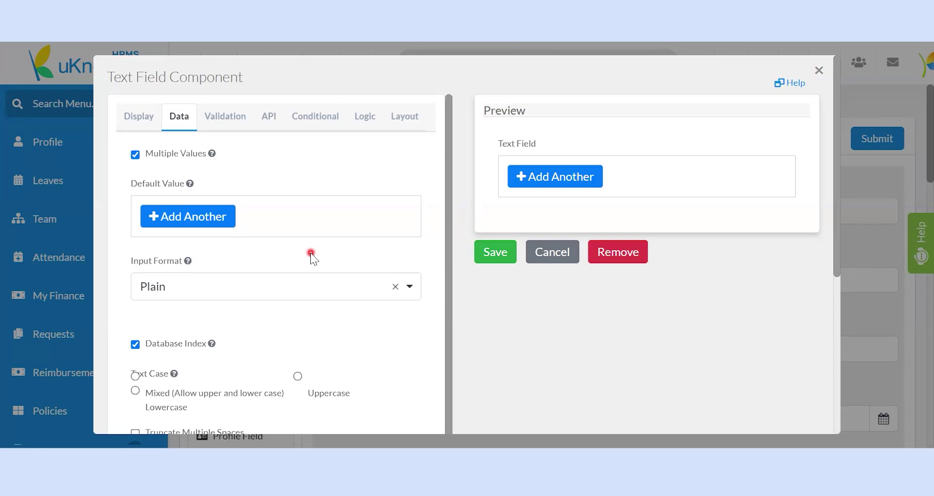
Make the Text Field required in its validation settings and review the length, pattern, error and custom validation options
click(225, 126)
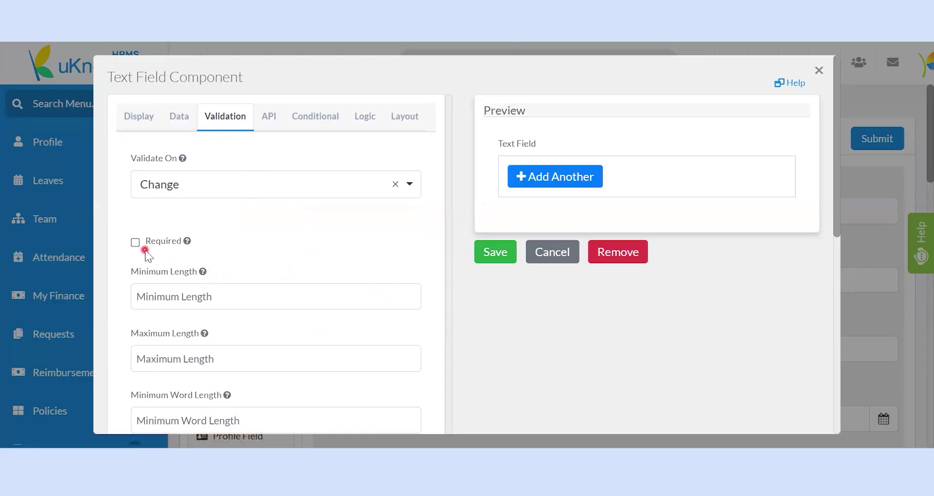
click(135, 242)
scroll(349, 295, down, 1)
scroll(352, 301, down, 4)
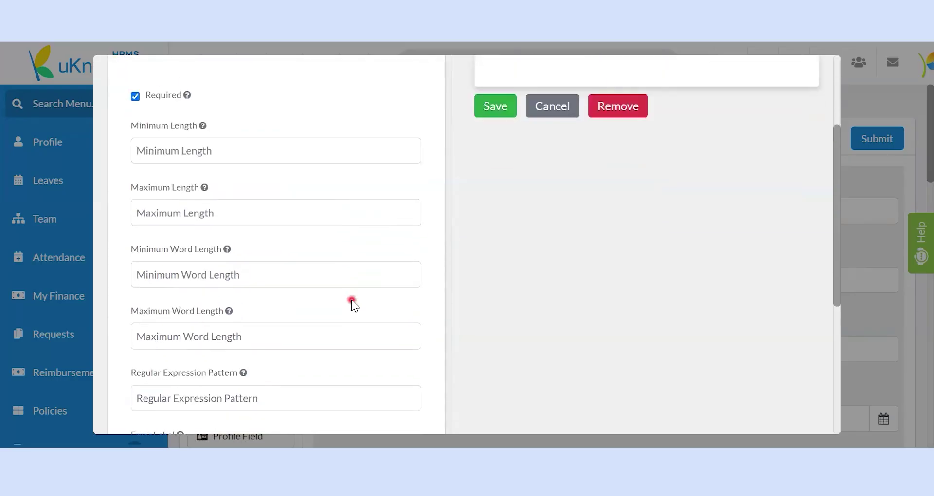
scroll(352, 299, down, 2)
scroll(352, 300, down, 3)
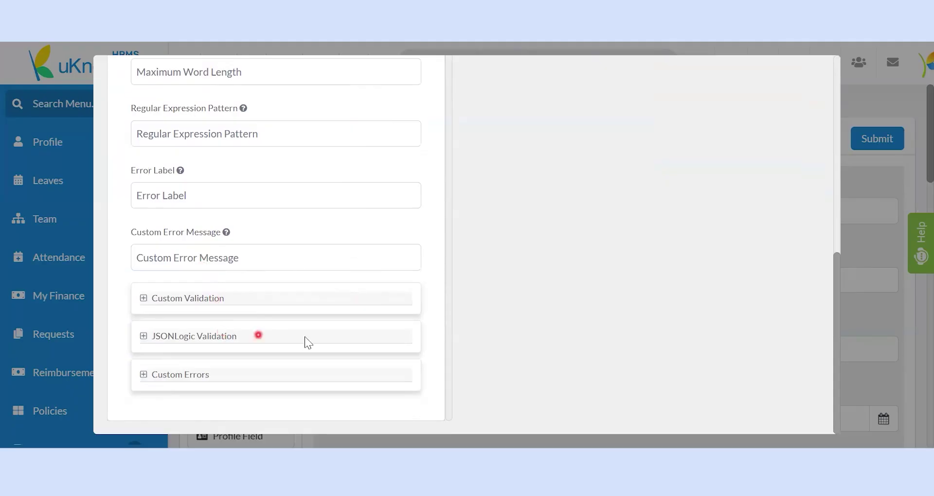
scroll(377, 297, up, 5)
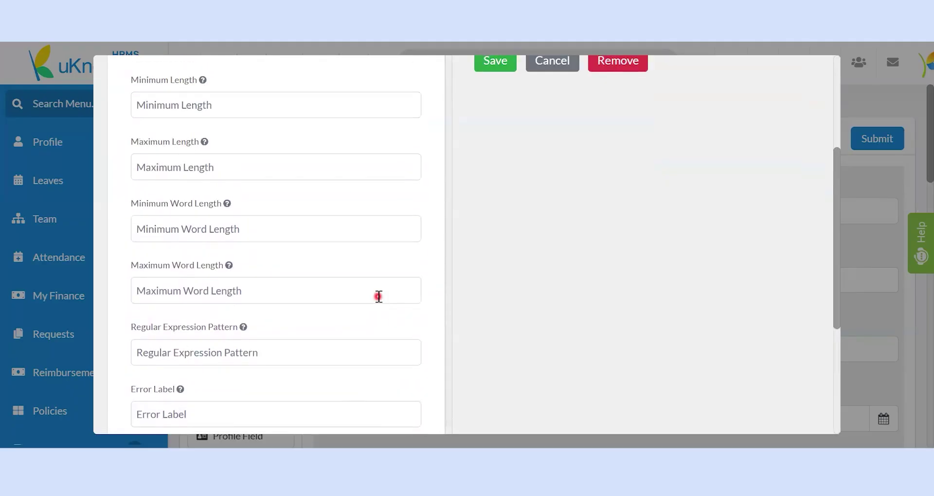
scroll(378, 297, up, 4)
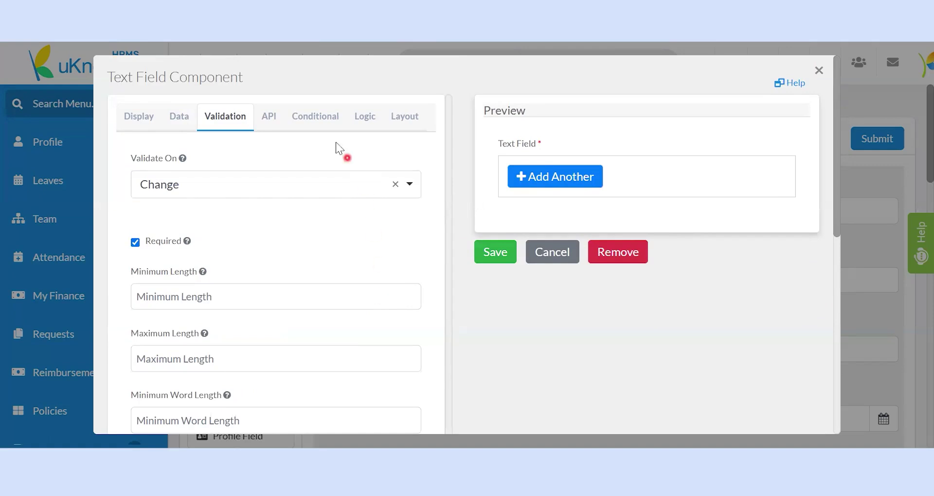
Examine the Text Field's conditional settings, from the simple display condition to the variables and JavaScript of the Advanced Conditions
click(329, 118)
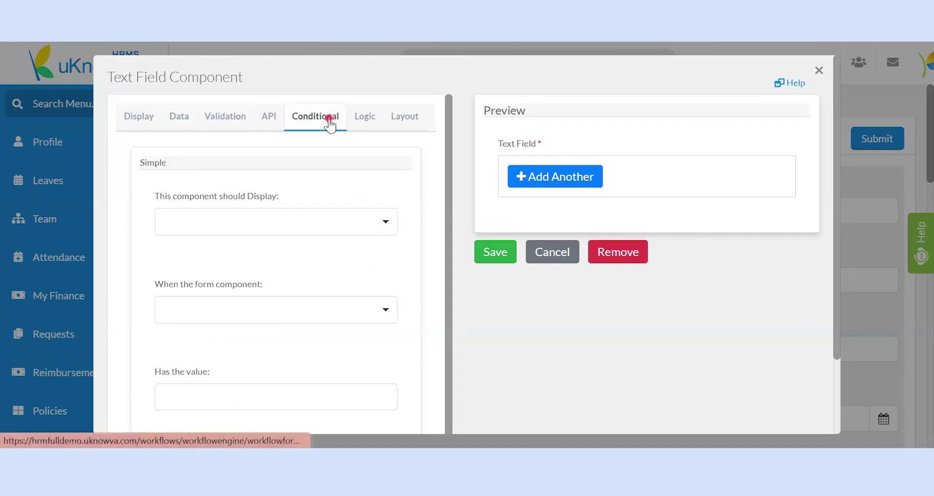
click(320, 231)
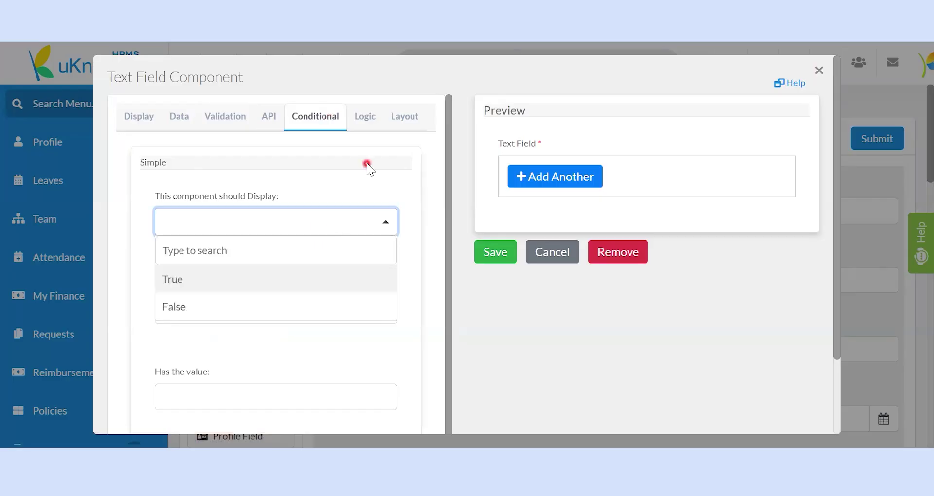
click(367, 188)
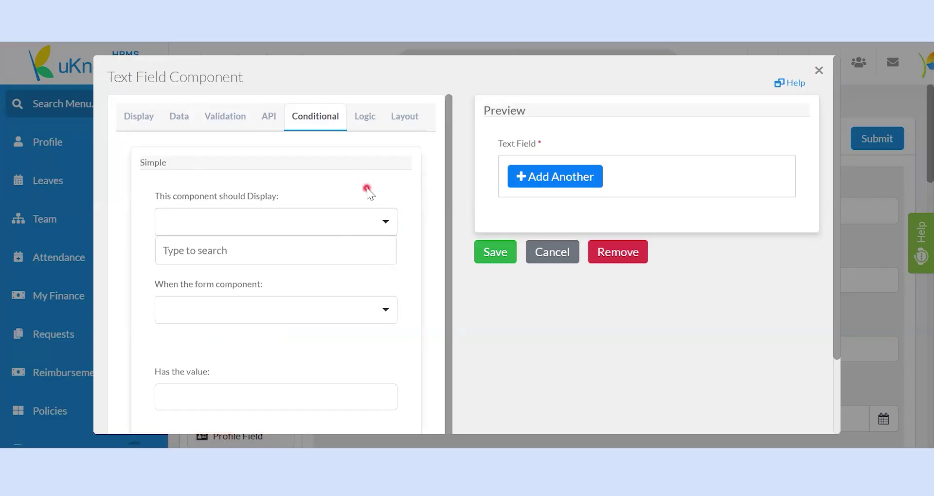
scroll(369, 236, down, 1)
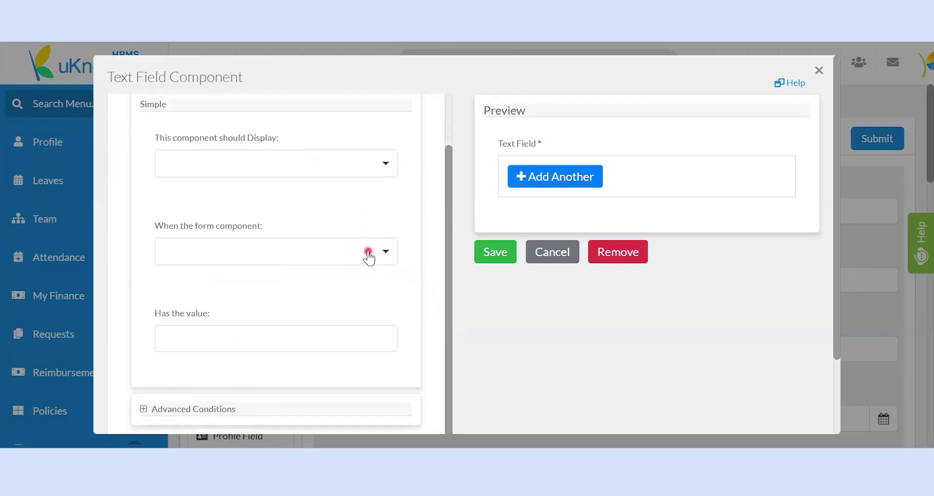
scroll(369, 255, down, 2)
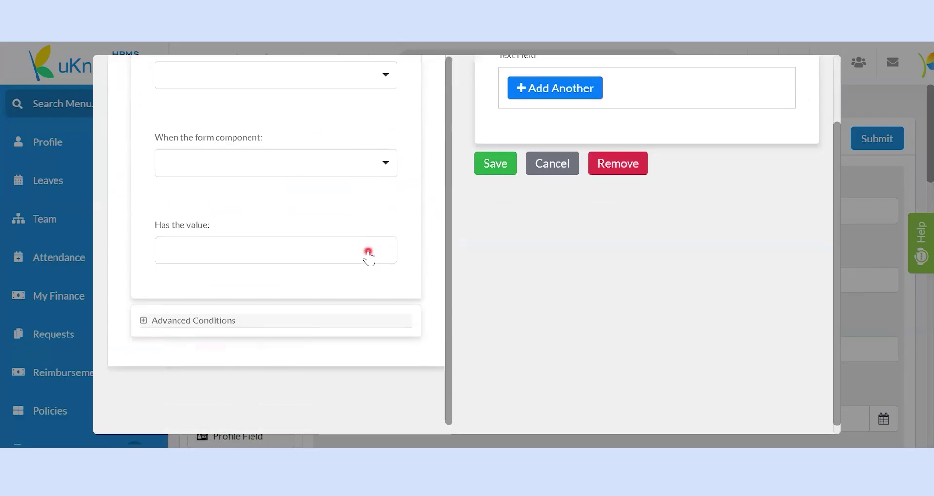
click(243, 313)
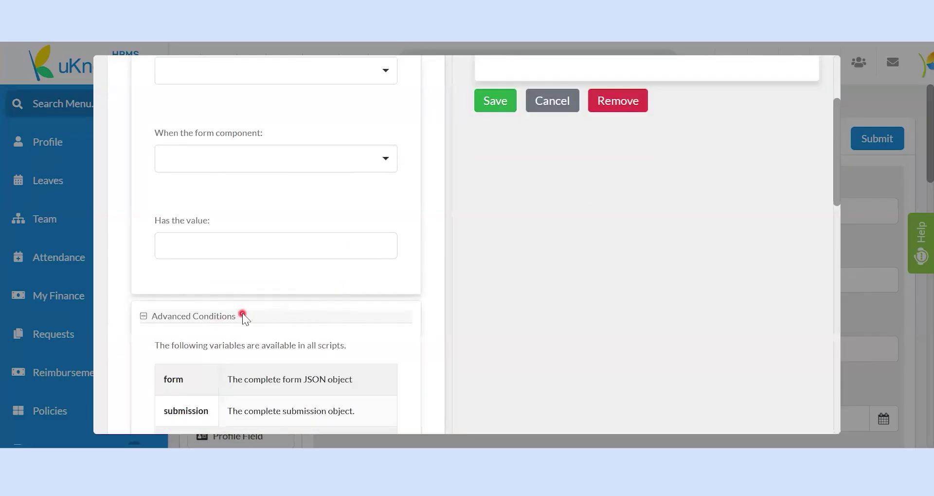
scroll(367, 341, down, 3)
scroll(366, 341, down, 6)
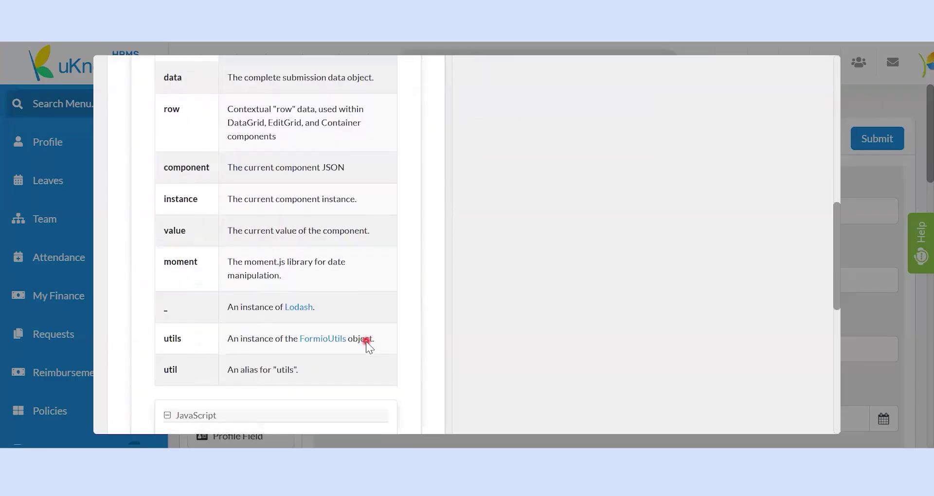
scroll(366, 342, down, 5)
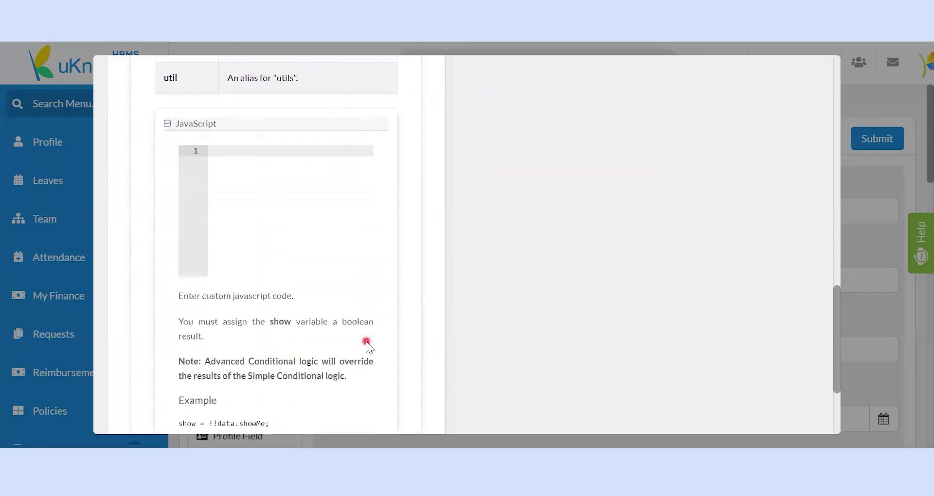
scroll(366, 342, up, 13)
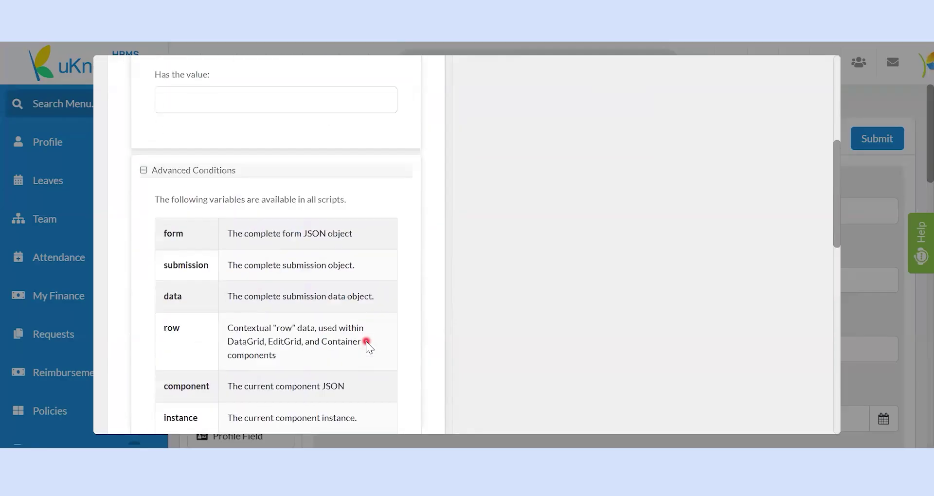
scroll(366, 342, up, 2)
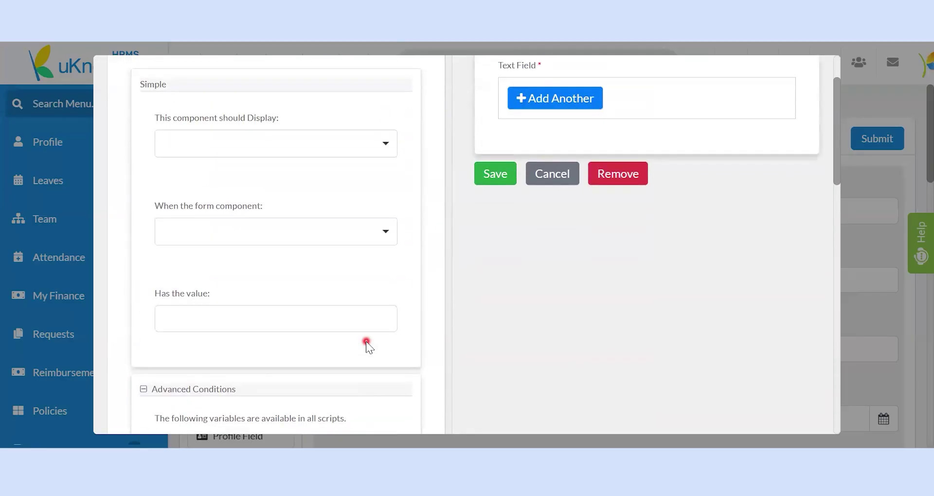
scroll(387, 294, up, 2)
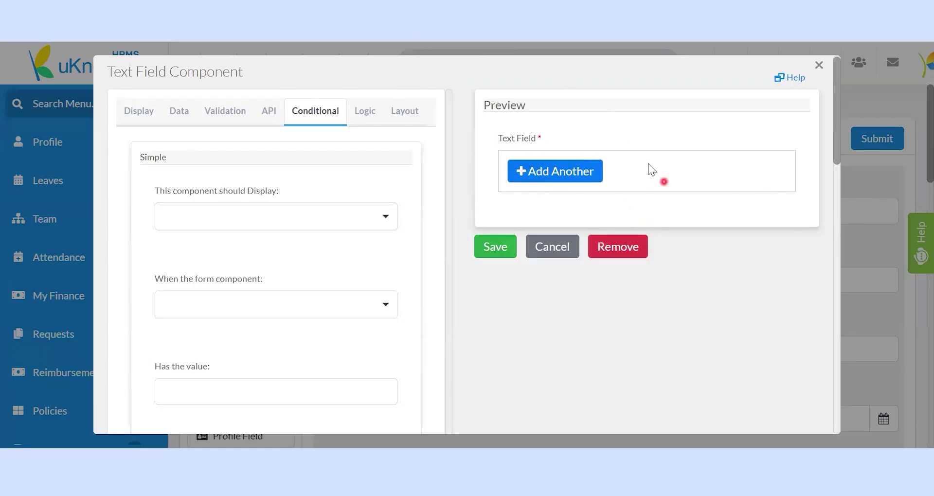
Add two value entries to the Text Field preview and close the component's settings without saving
click(577, 175)
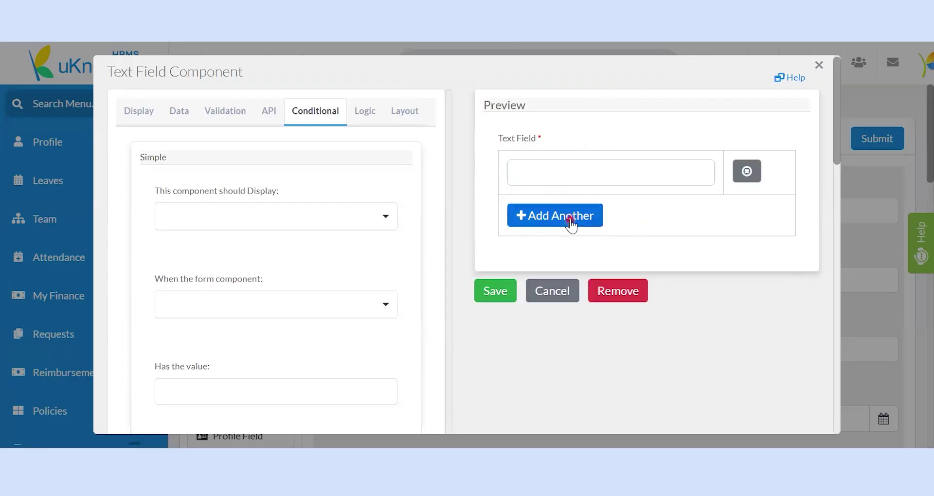
click(576, 224)
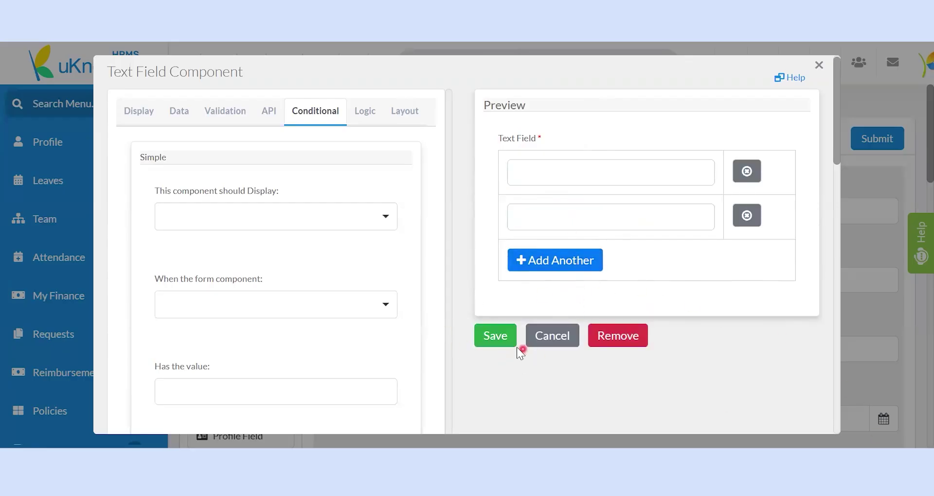
click(820, 64)
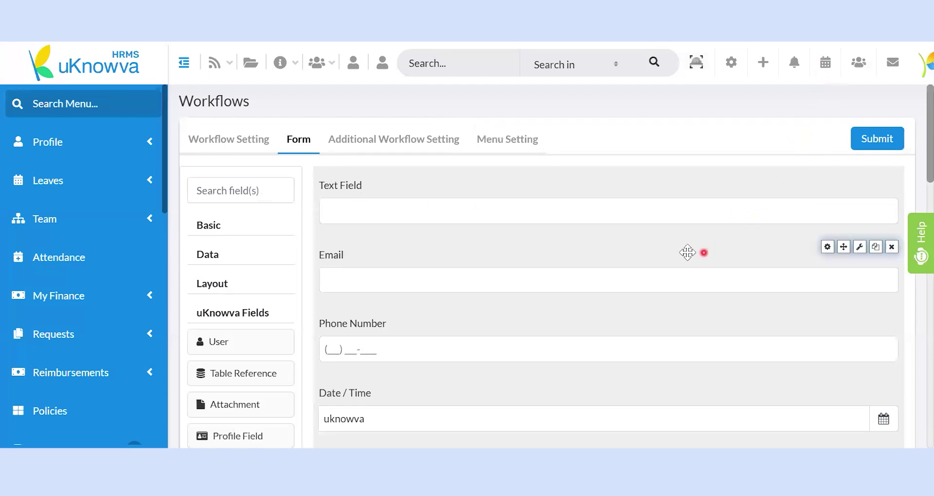
Examine the additional workflow settings for skipping, header, filter and attachment fields
click(410, 141)
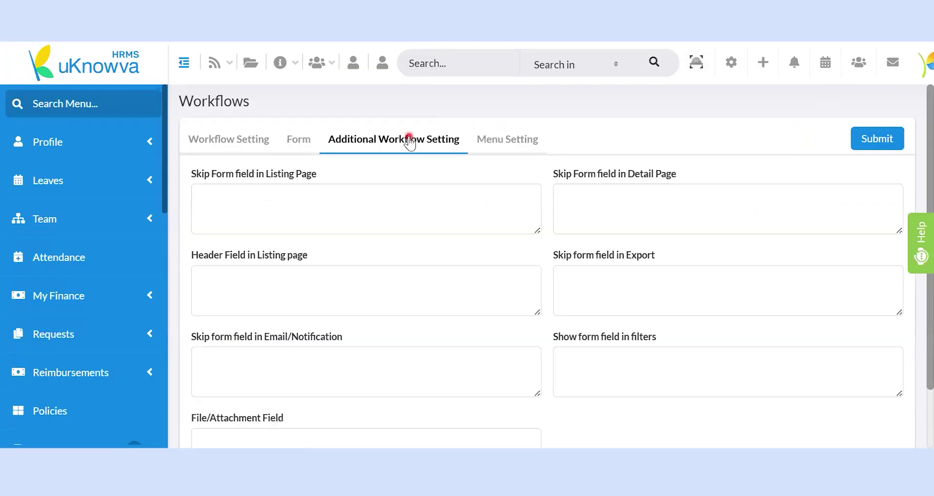
scroll(443, 280, down, 2)
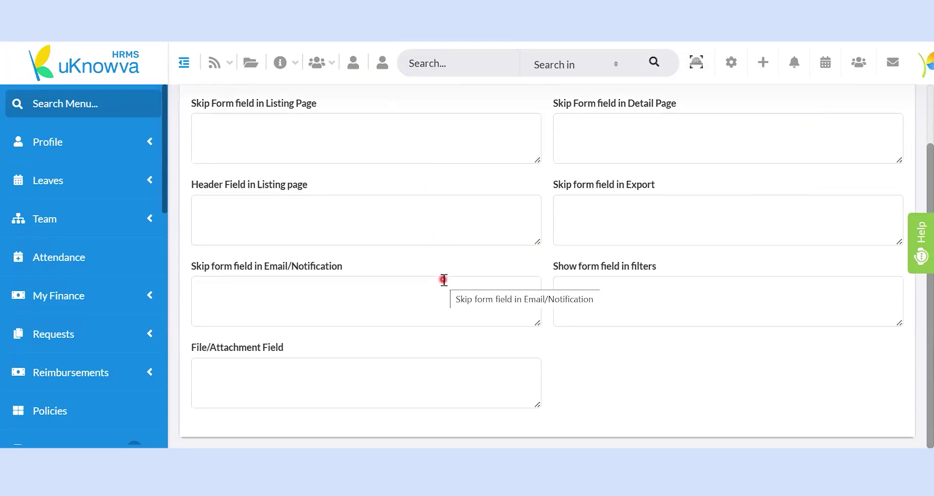
scroll(444, 280, up, 2)
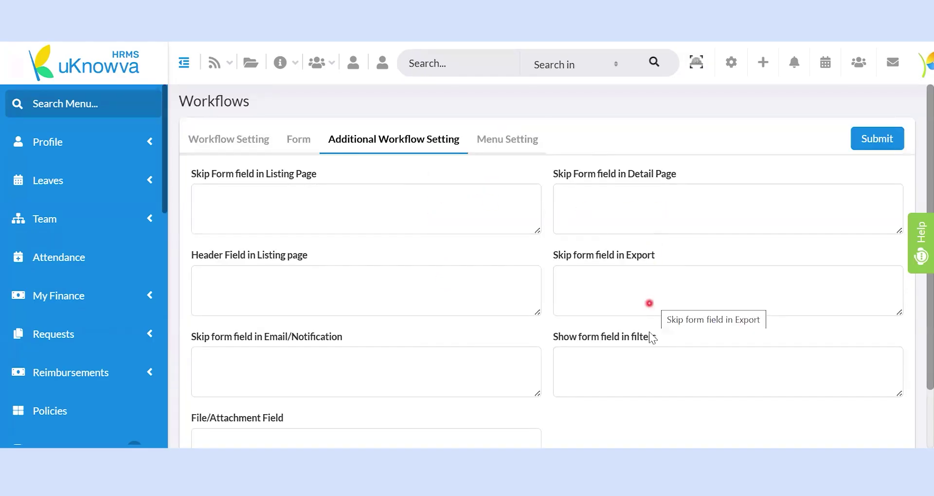
scroll(652, 341, down, 2)
scroll(673, 353, up, 2)
Examine the workflow's menu settings, including the available Parent menus and the Accessible To groups
click(495, 142)
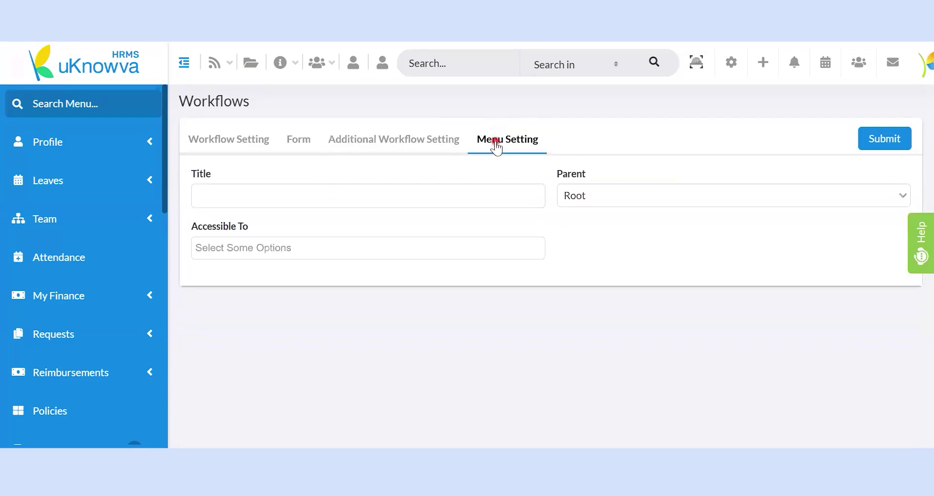
click(652, 195)
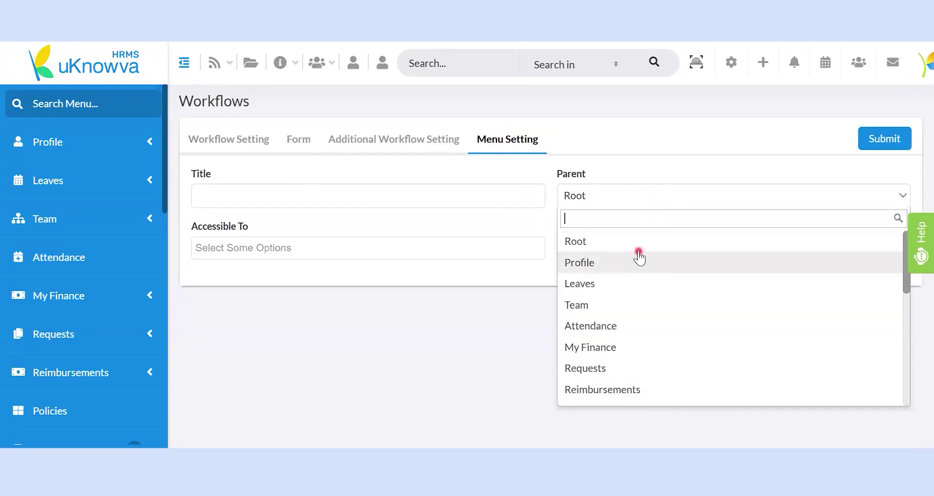
click(413, 242)
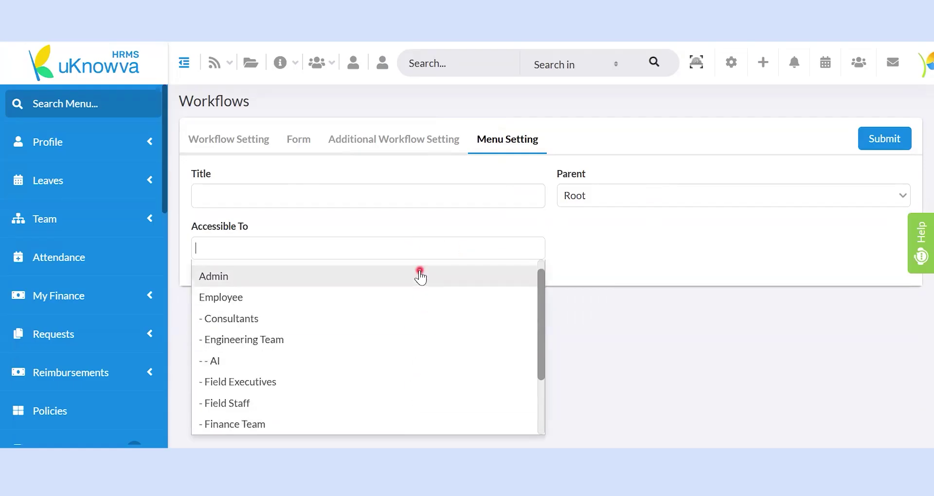
scroll(417, 273, up, 1)
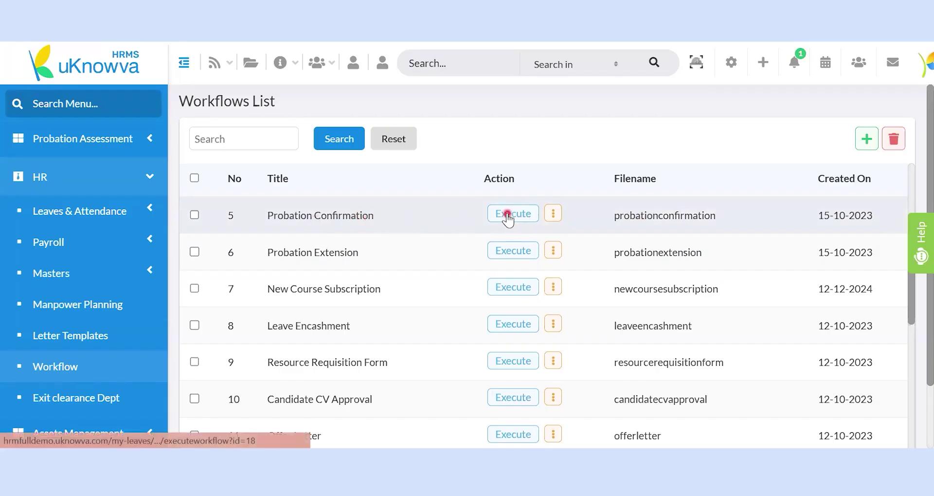
Open the existing Probation Confirmation workflow for editing and review its workflow settings
click(508, 215)
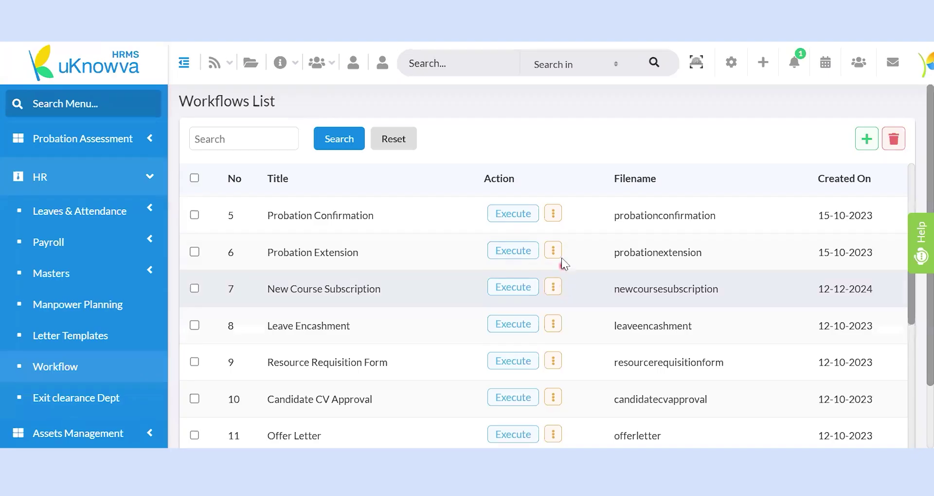
click(553, 212)
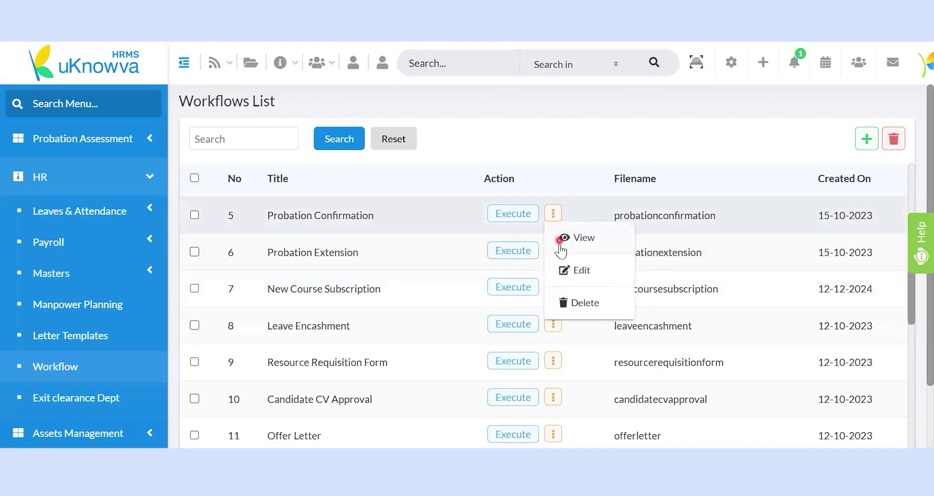
click(588, 278)
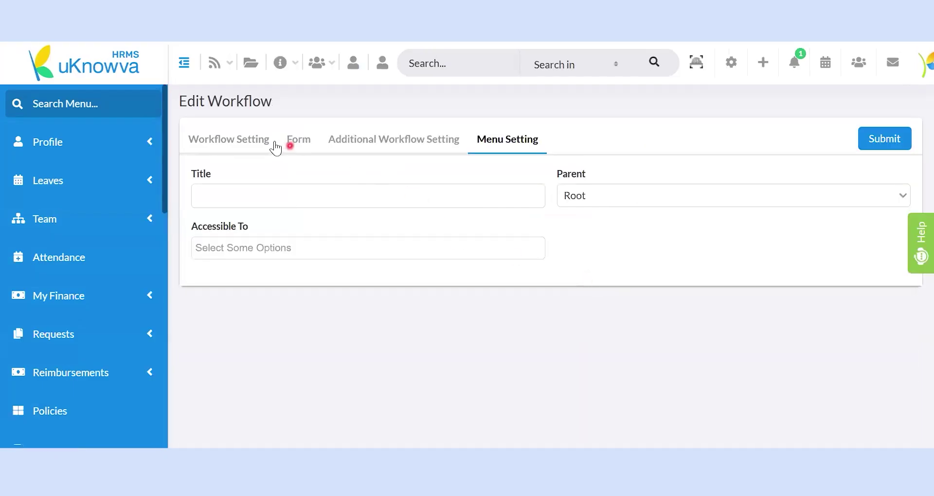
click(228, 138)
scroll(428, 391, down, 3)
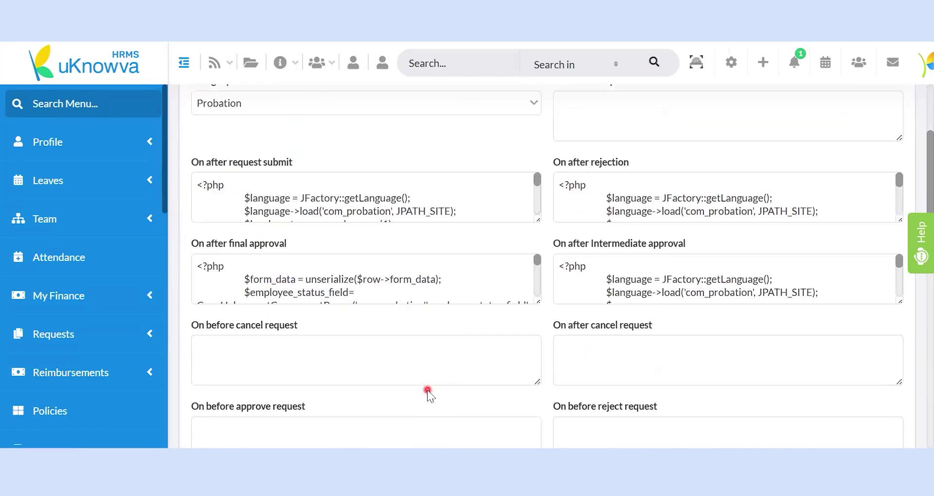
scroll(417, 355, up, 3)
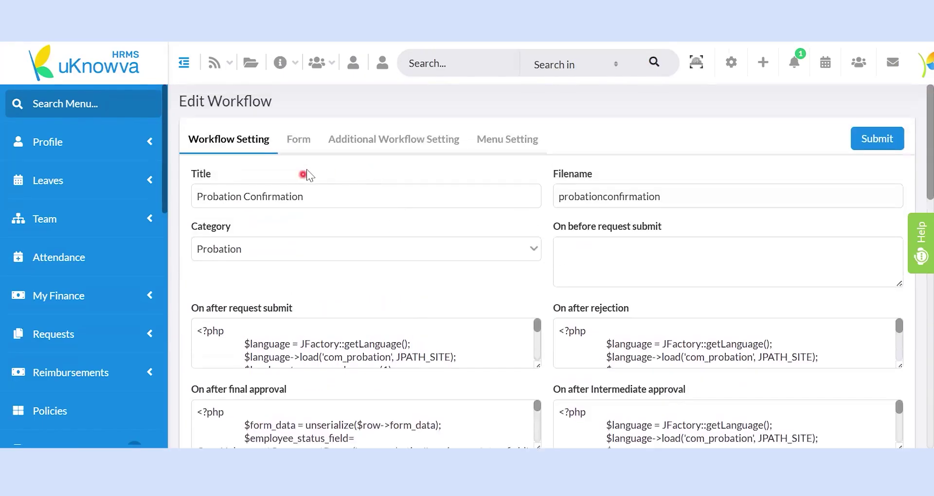
Add a Number field and a Password field below the Text Area in the Probation Confirmation form
click(298, 140)
scroll(261, 375, down, 2)
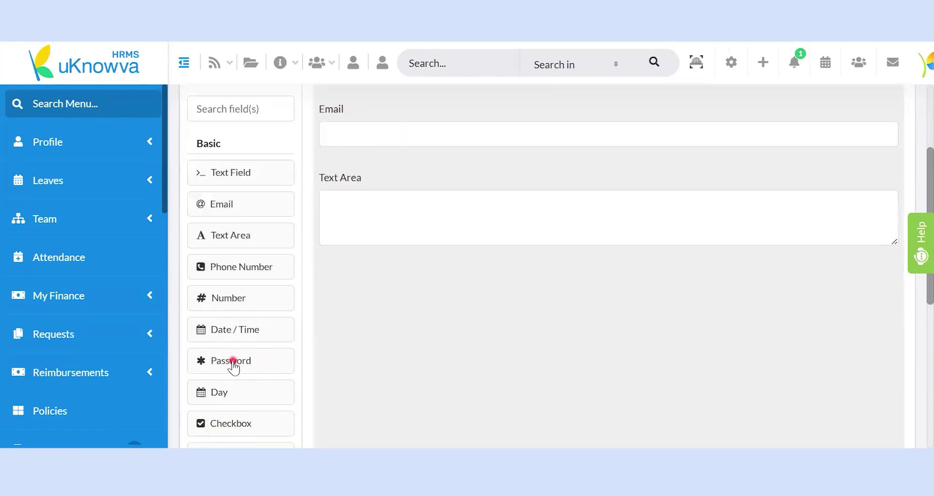
drag(242, 299, 440, 342)
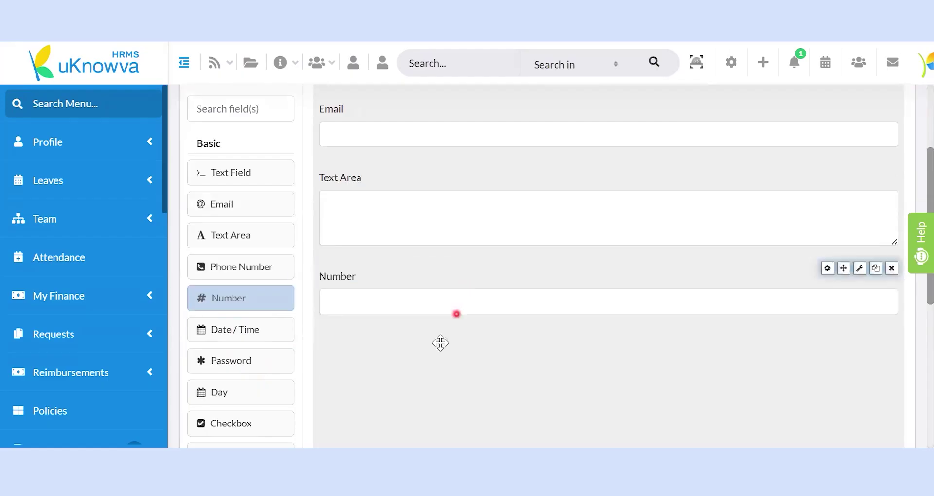
drag(229, 362, 492, 376)
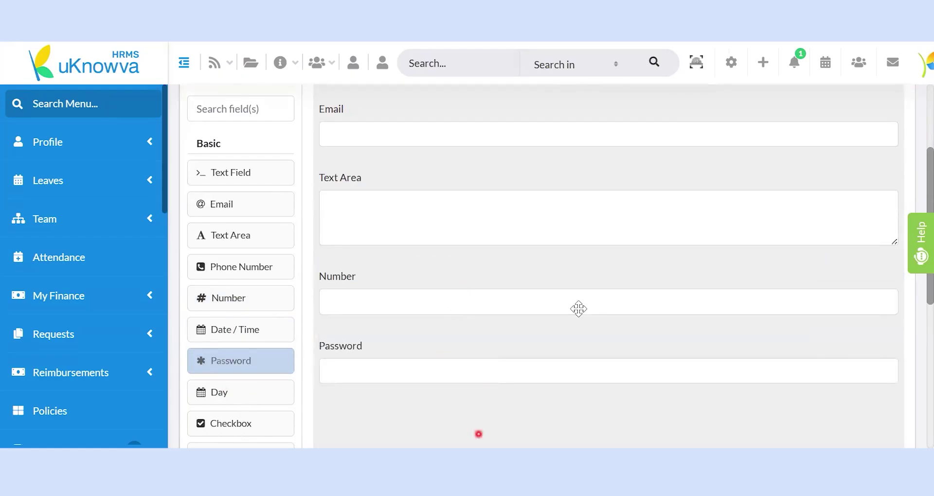
scroll(777, 136, up, 3)
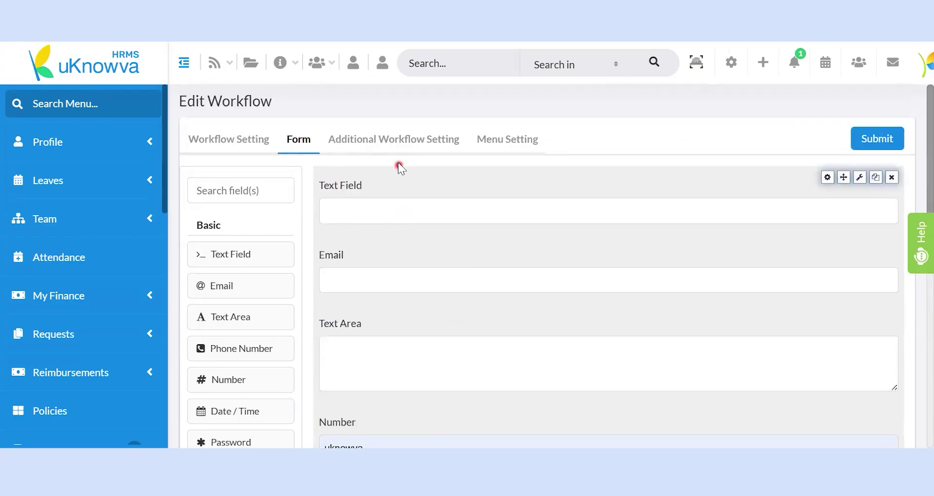
Review the Probation Confirmation workflow's additional settings and menu settings, and save the edited workflow
click(397, 141)
scroll(436, 240, down, 2)
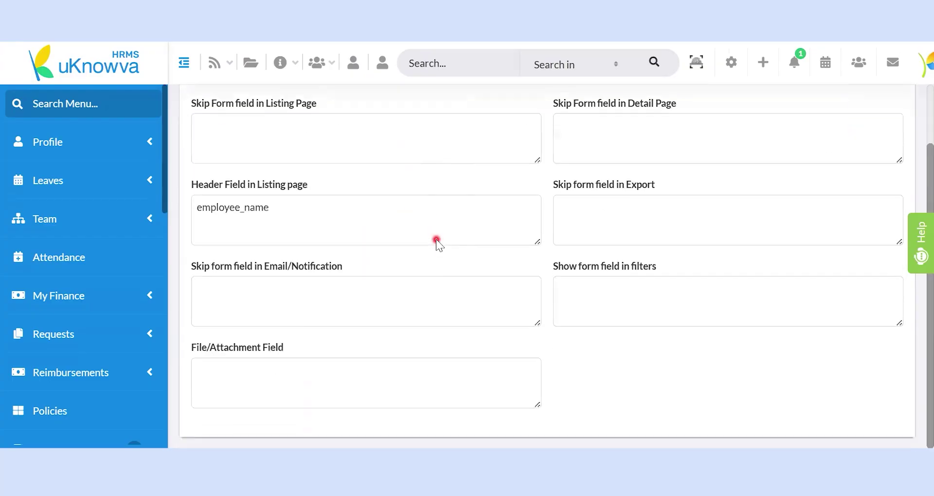
scroll(436, 240, up, 2)
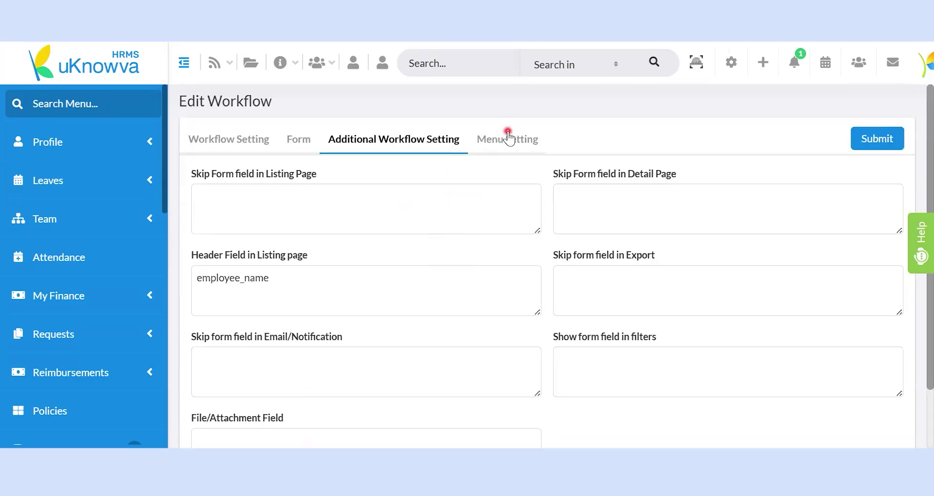
click(507, 139)
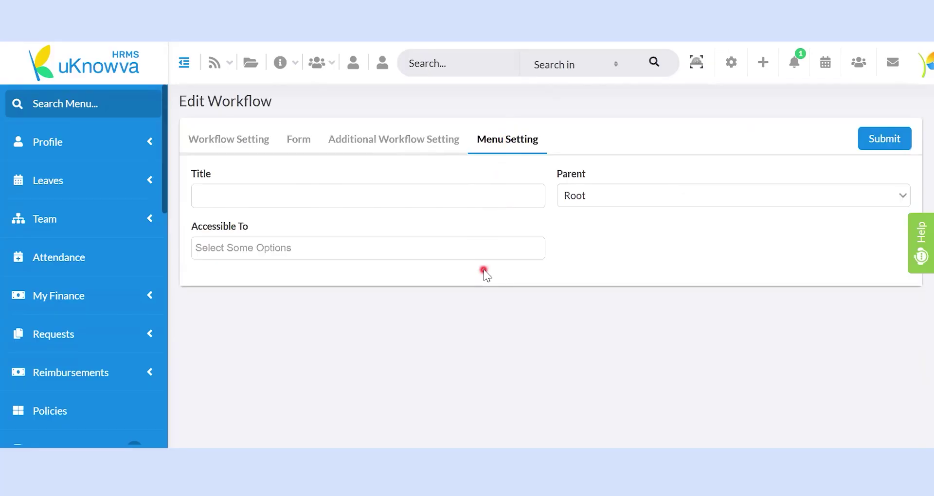
click(897, 145)
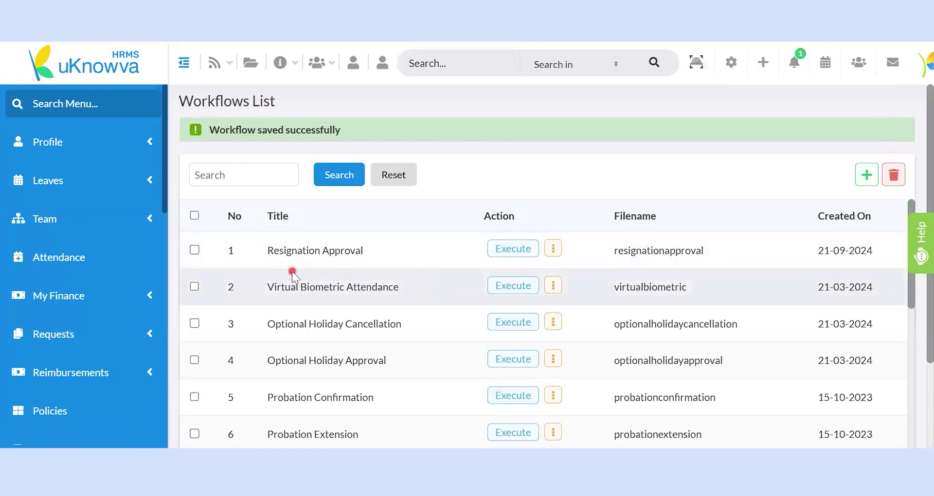
Execute the Probation Confirmation workflow, look through its request form and return to the workflows list
scroll(396, 303, down, 2)
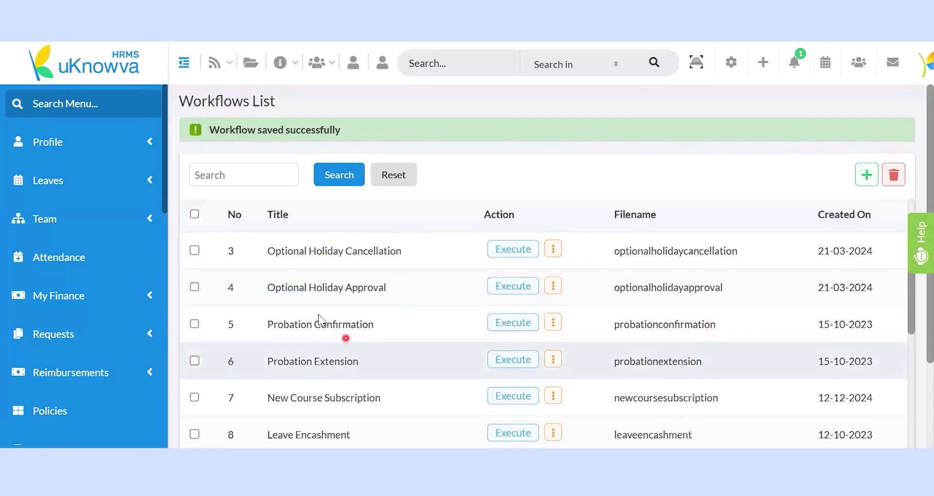
click(513, 324)
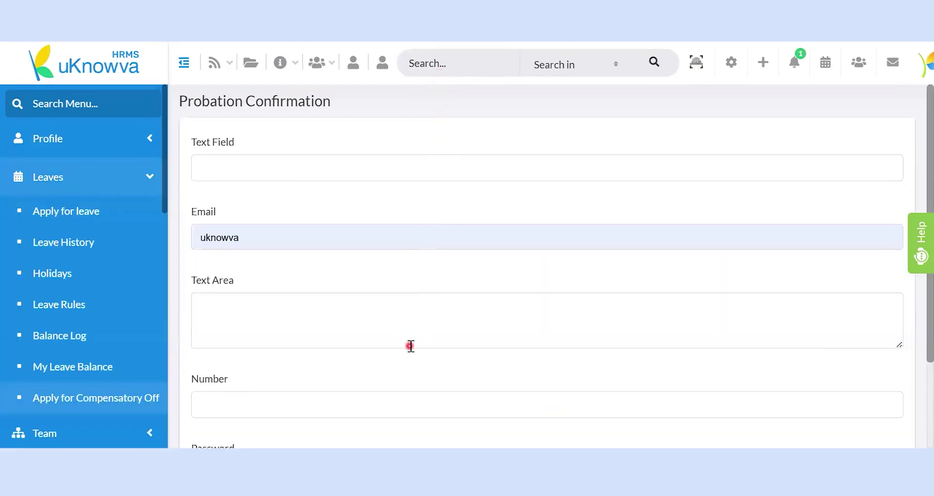
scroll(407, 346, down, 2)
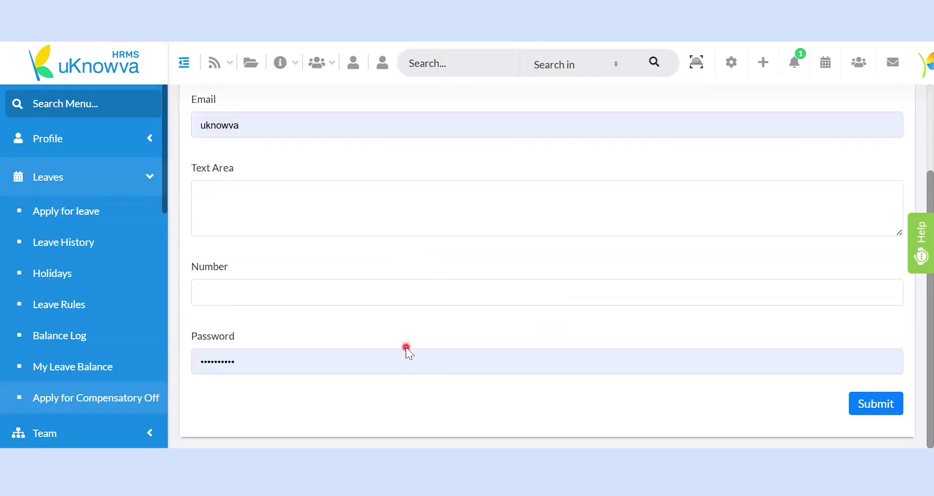
scroll(417, 160, up, 2)
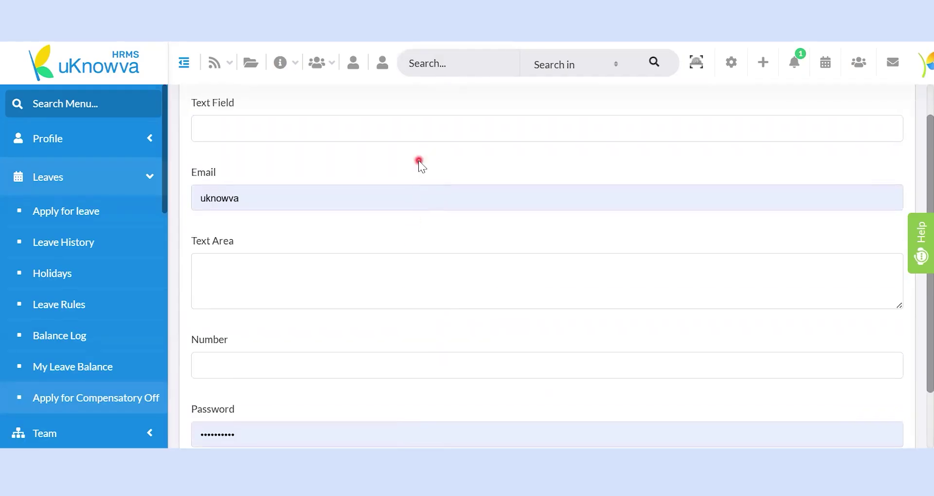
scroll(419, 161, up, 1)
click(420, 161)
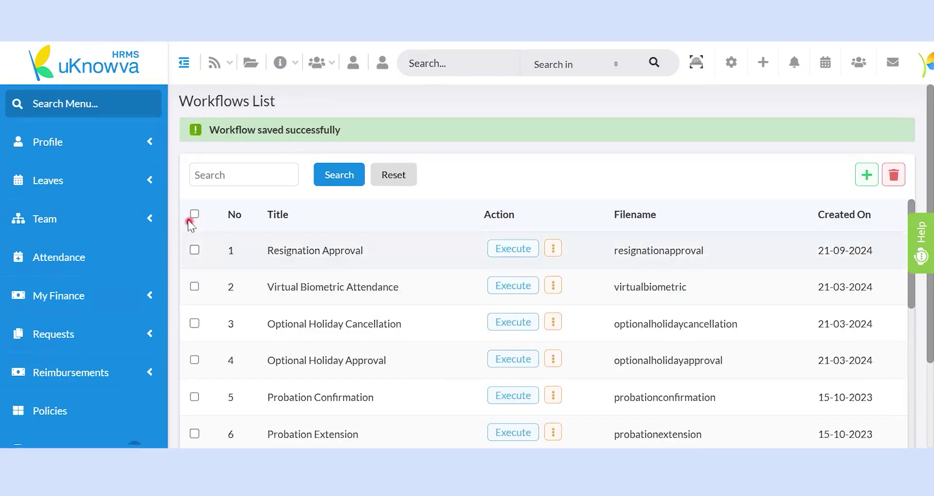
Select the Resignation Approval, Virtual Biometric Attendance and Optional Holiday Cancellation workflows as for bulk deletion, and clear the selection
click(193, 251)
click(195, 287)
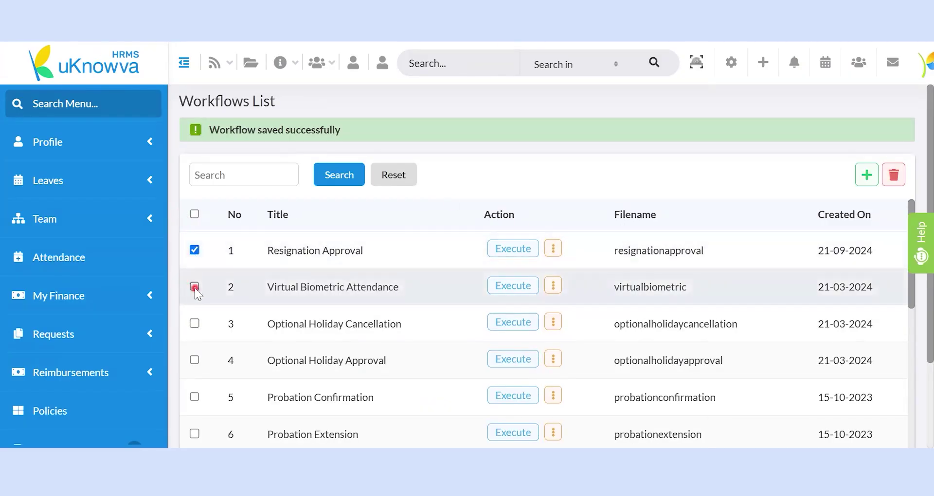
click(194, 323)
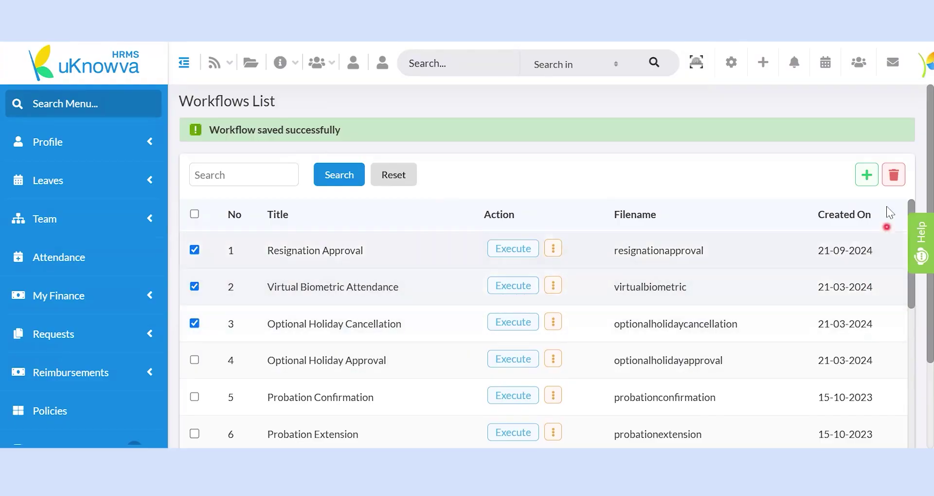
click(897, 185)
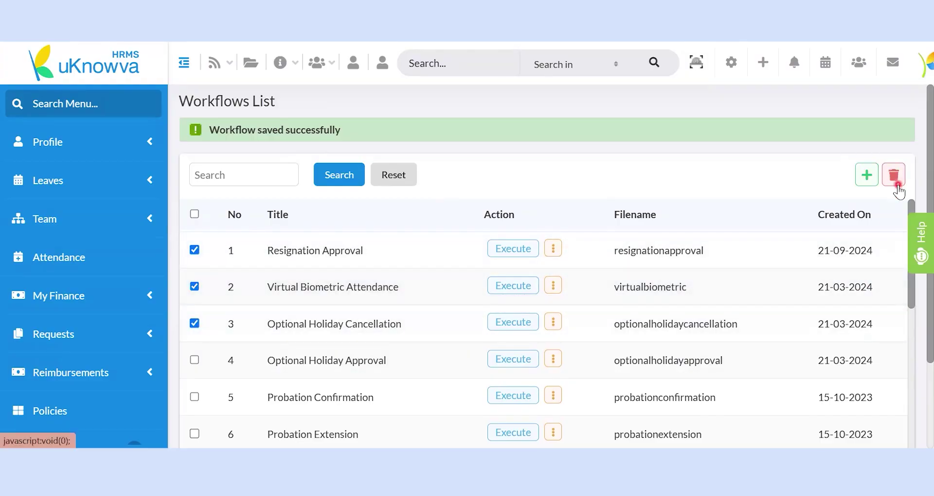
click(194, 215)
click(194, 215)
Start deleting the Virtual Biometric Attendance workflow from the list and cancel the deletion
click(554, 288)
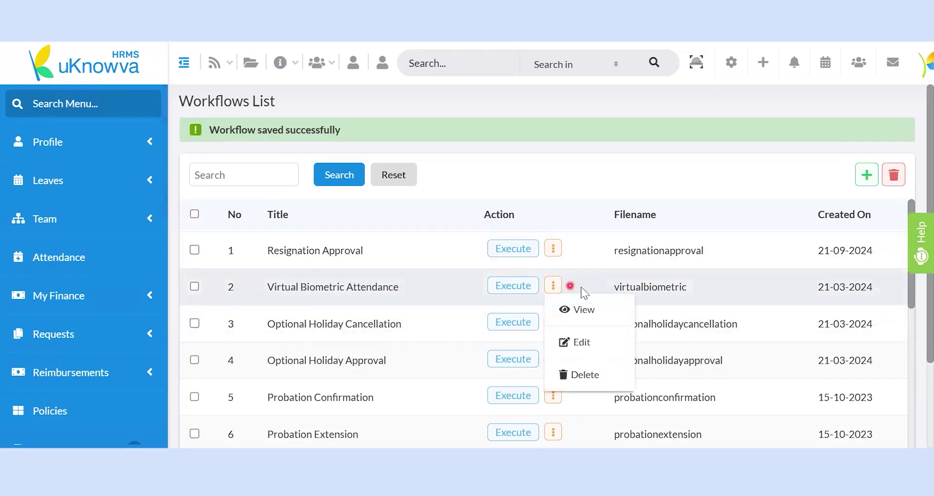
click(578, 384)
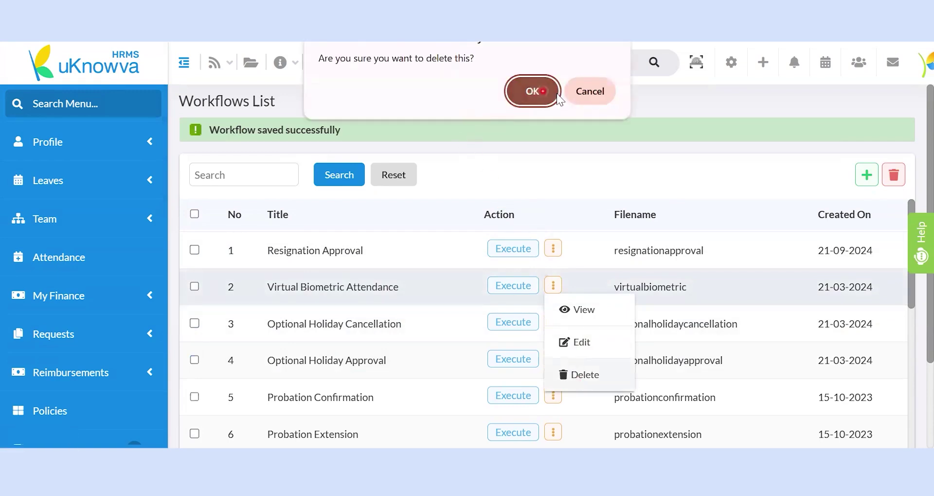
click(596, 96)
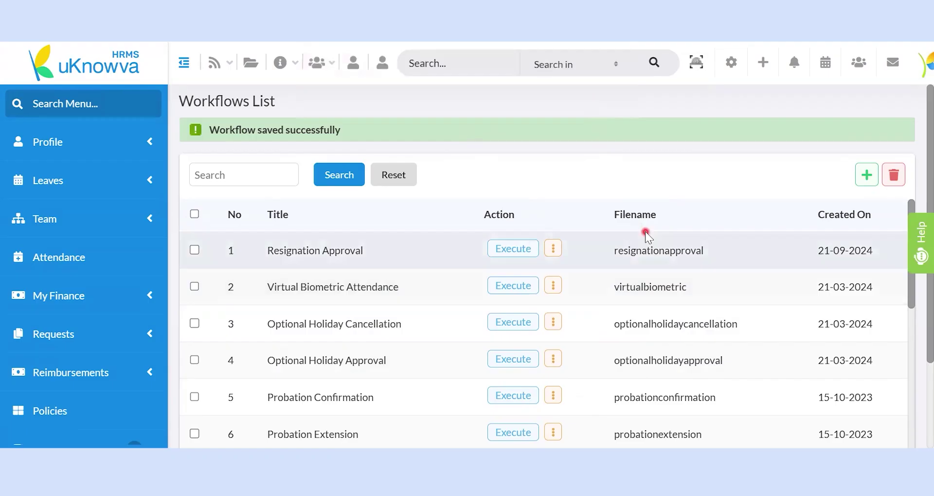